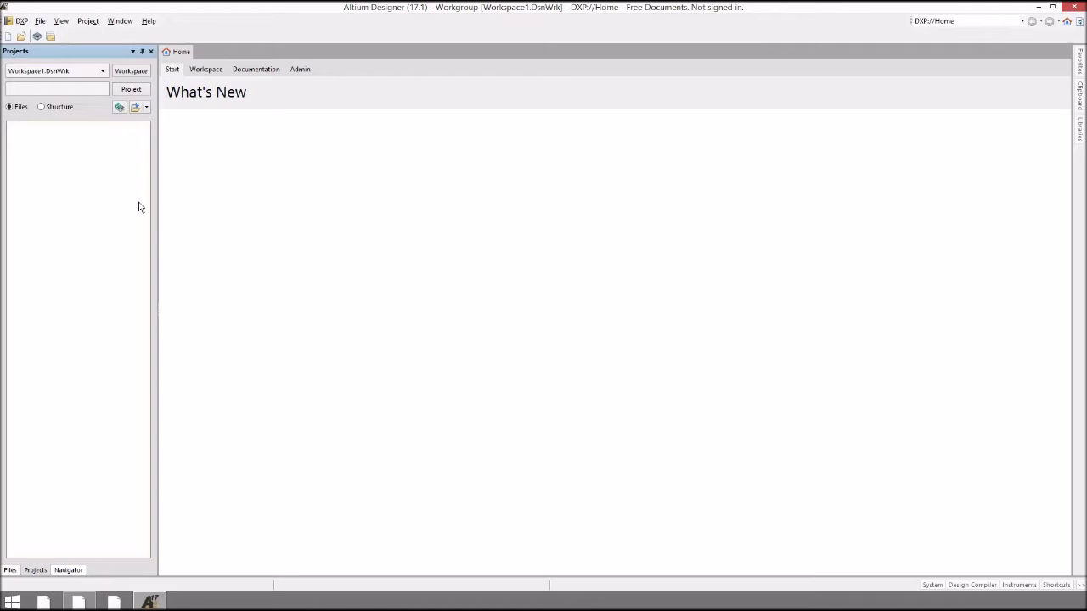
View the license management page to check the available licenses
click(208, 71)
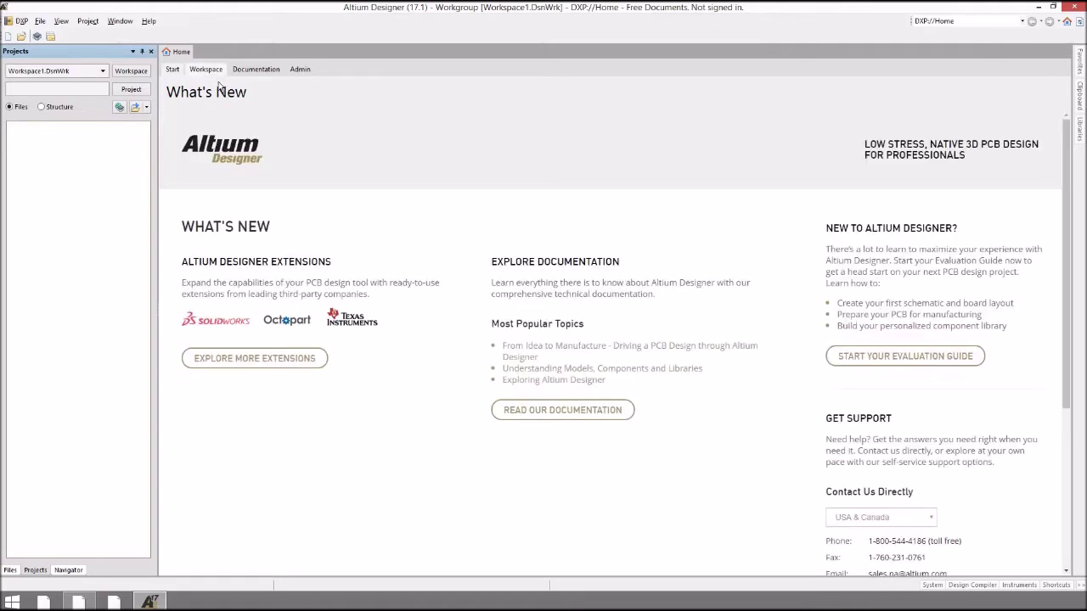
click(299, 70)
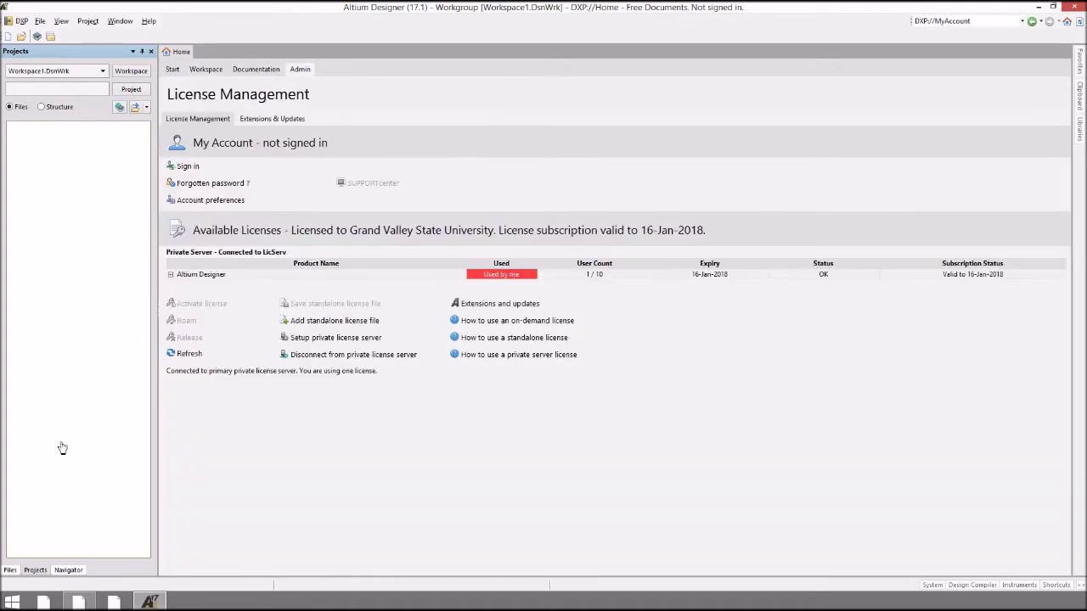
Start a new project of type PCB Project with the <Default> template
click(37, 22)
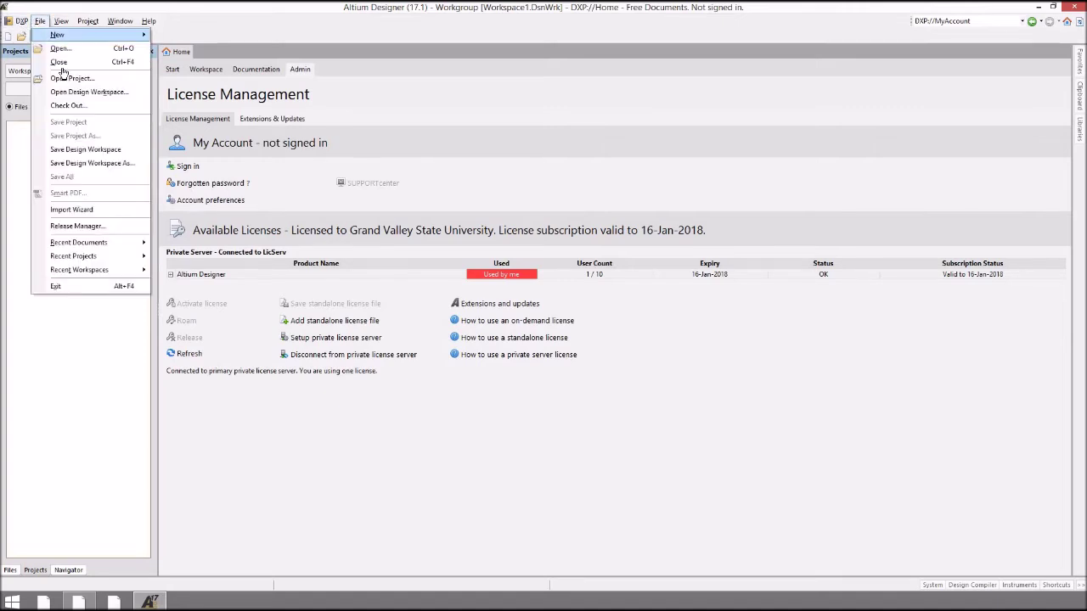
mouse_move(142, 35)
click(179, 35)
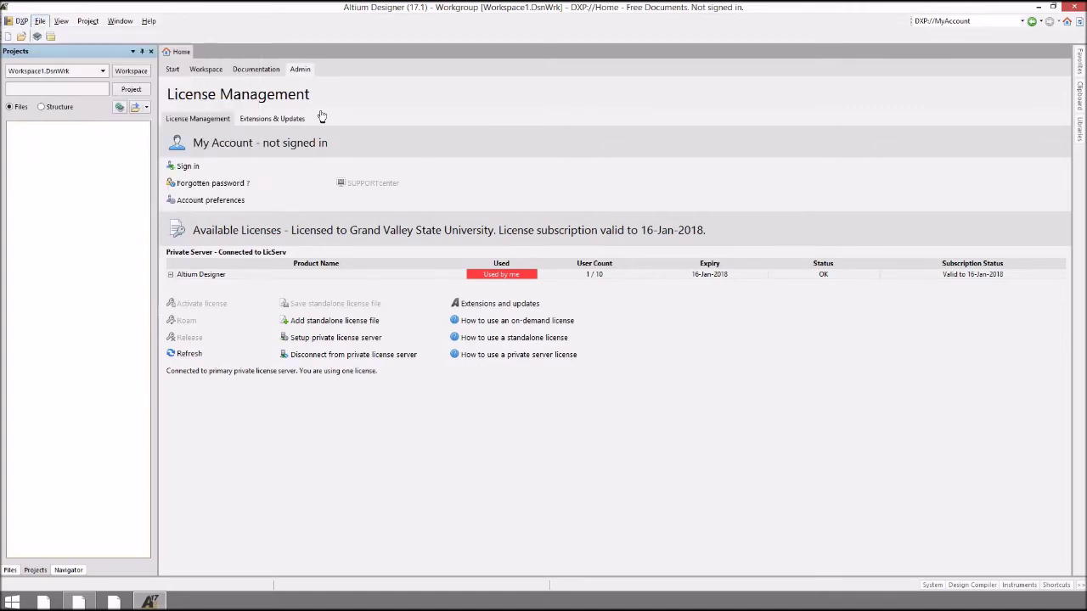
click(318, 178)
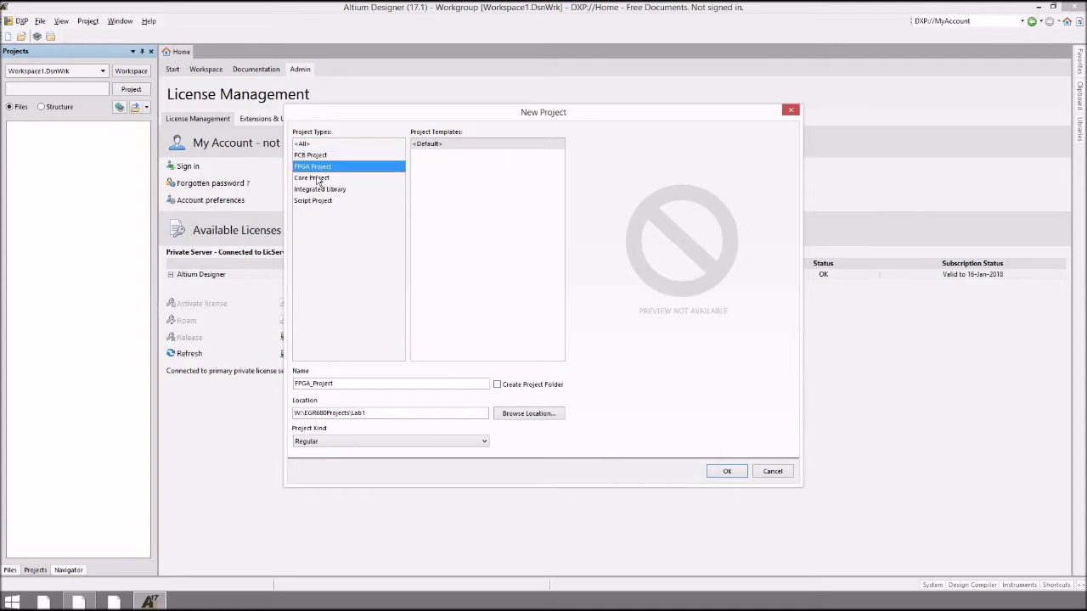
click(322, 156)
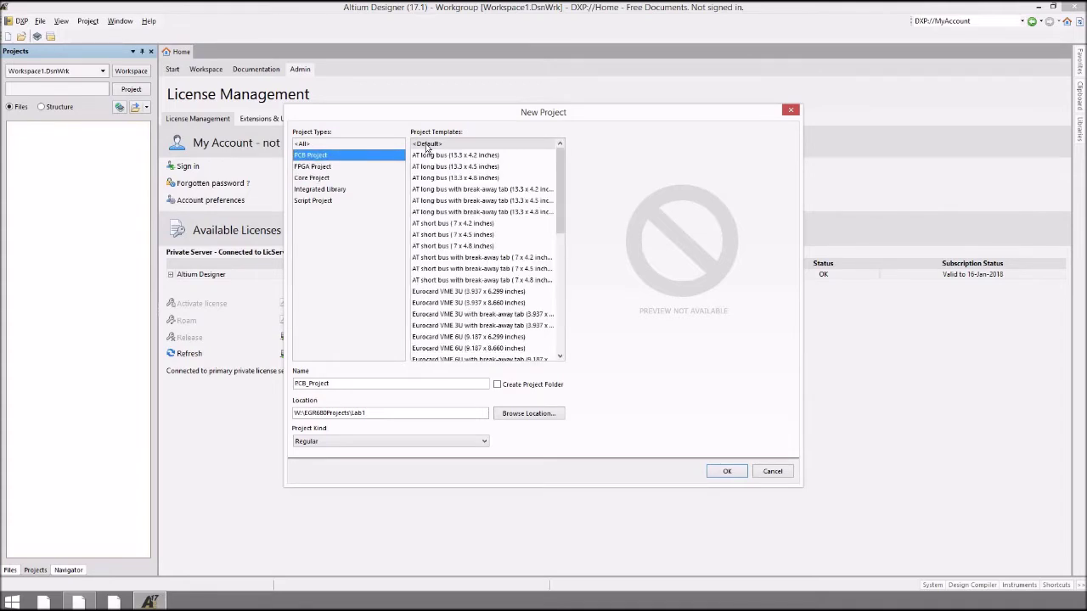
click(427, 145)
drag(356, 383, 294, 384)
Create a folder named EGR680Projects on the W: drive and choose it as the project location
click(525, 414)
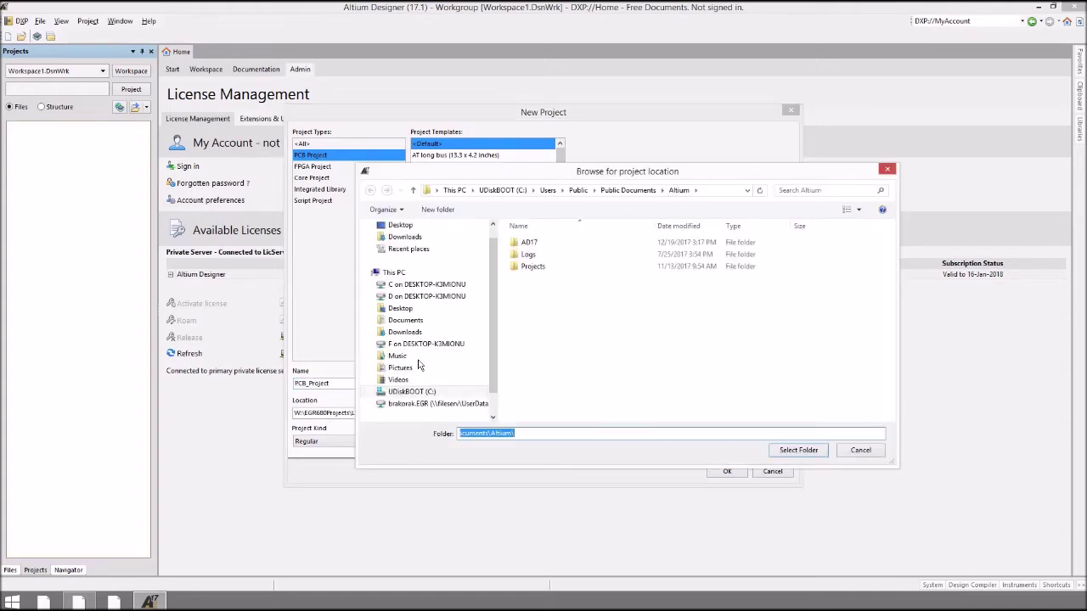
click(429, 403)
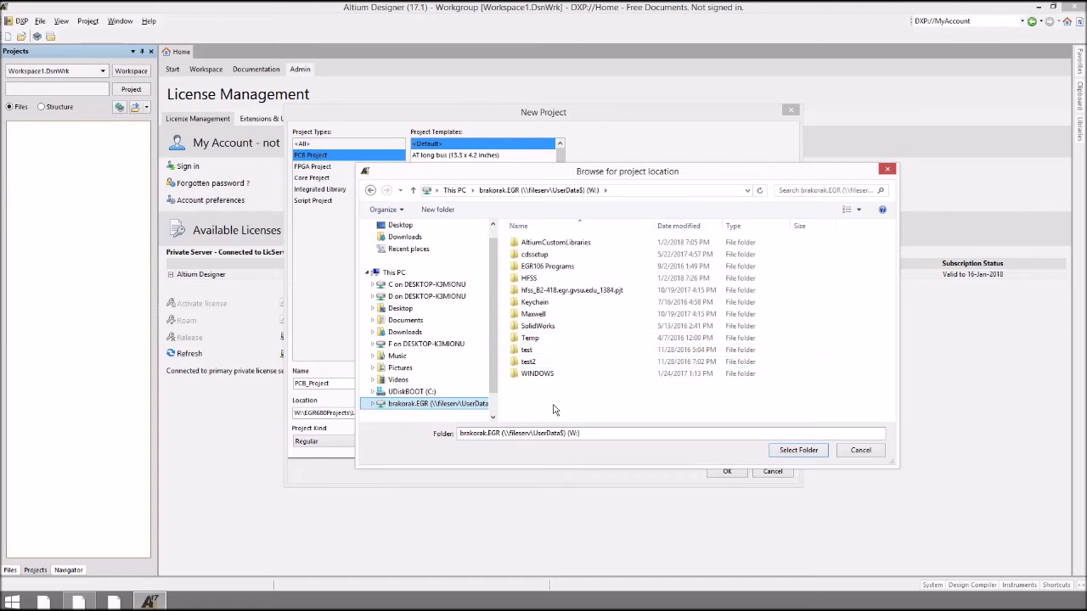
right_click(556, 411)
mouse_move(509, 495)
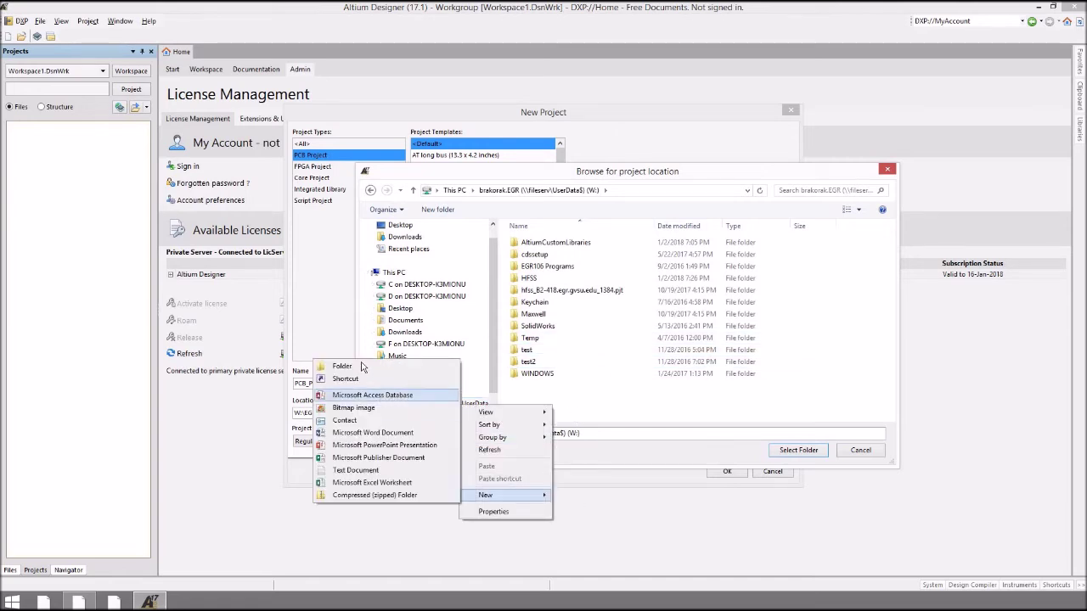
click(365, 367)
text(EGR56)
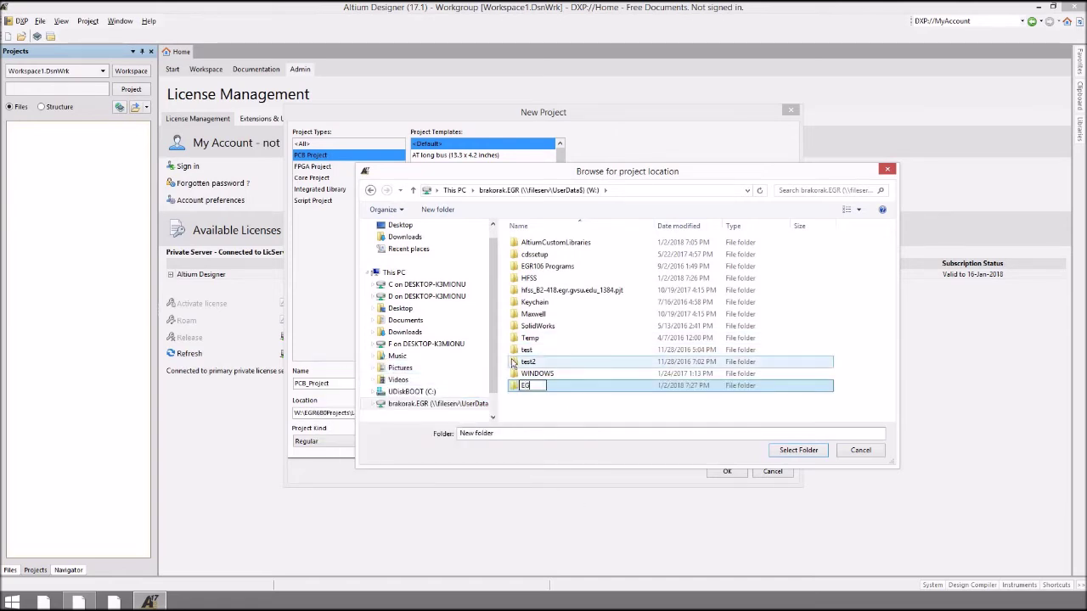
key(BackSpace)
key(BackSpace)
text(680 Projects)
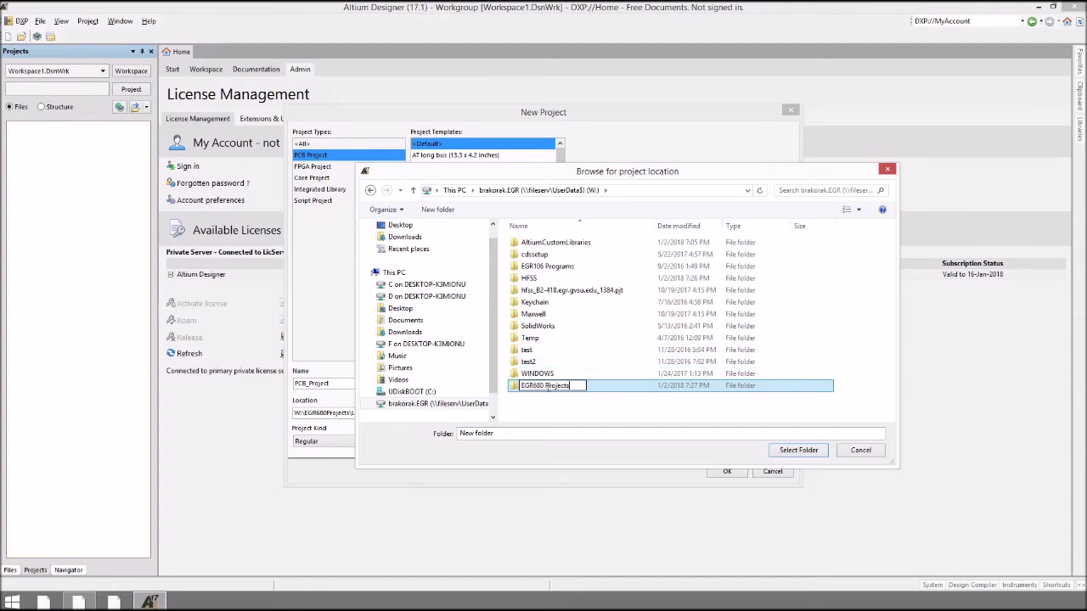
click(547, 386)
key(BackSpace)
click(442, 436)
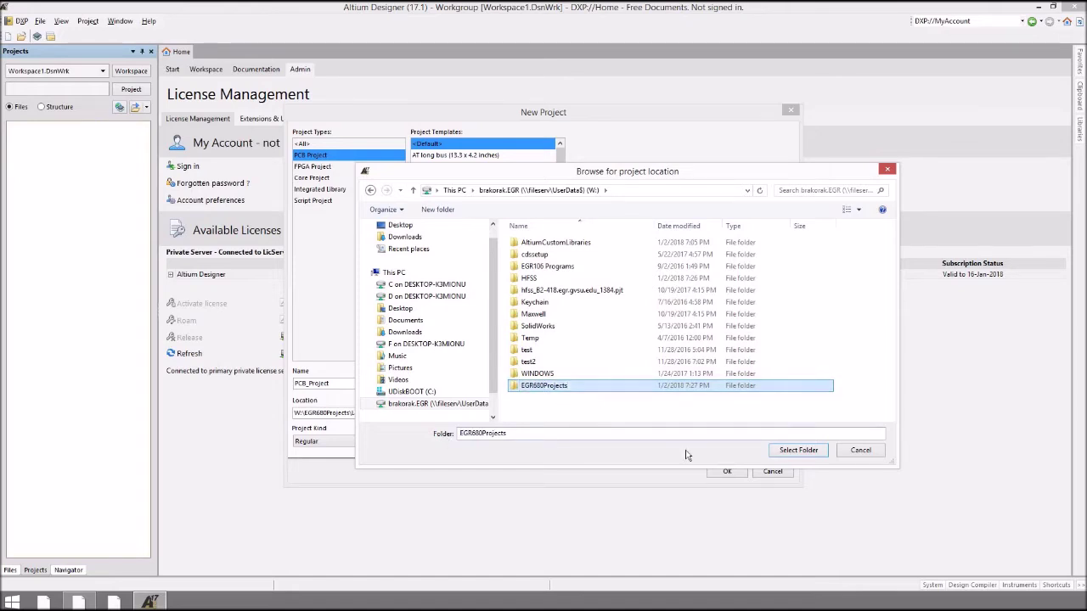
click(798, 451)
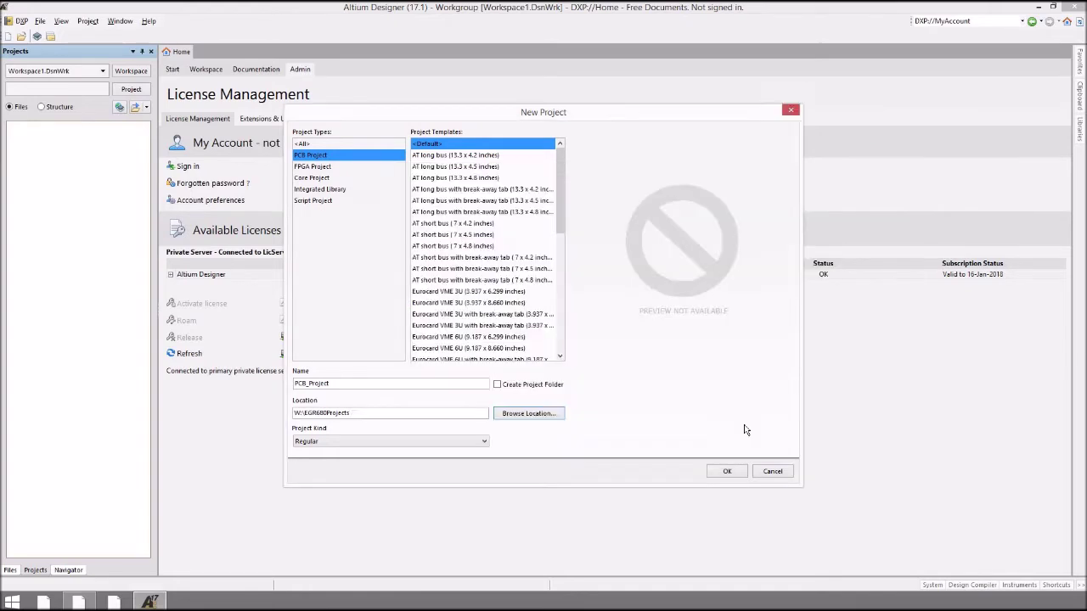
Name the project Lab1_PowerSupply, enable creation of a project folder, and create it as a Regular project
drag(342, 383, 278, 389)
text(Lab)
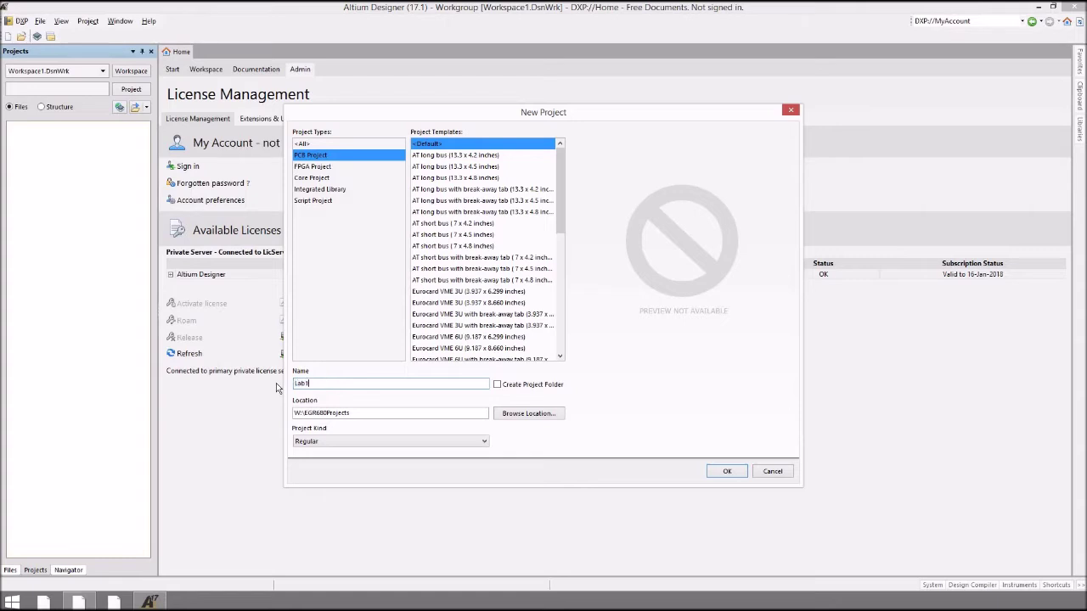
text(1_PowerSupply)
click(497, 385)
click(468, 443)
click(322, 181)
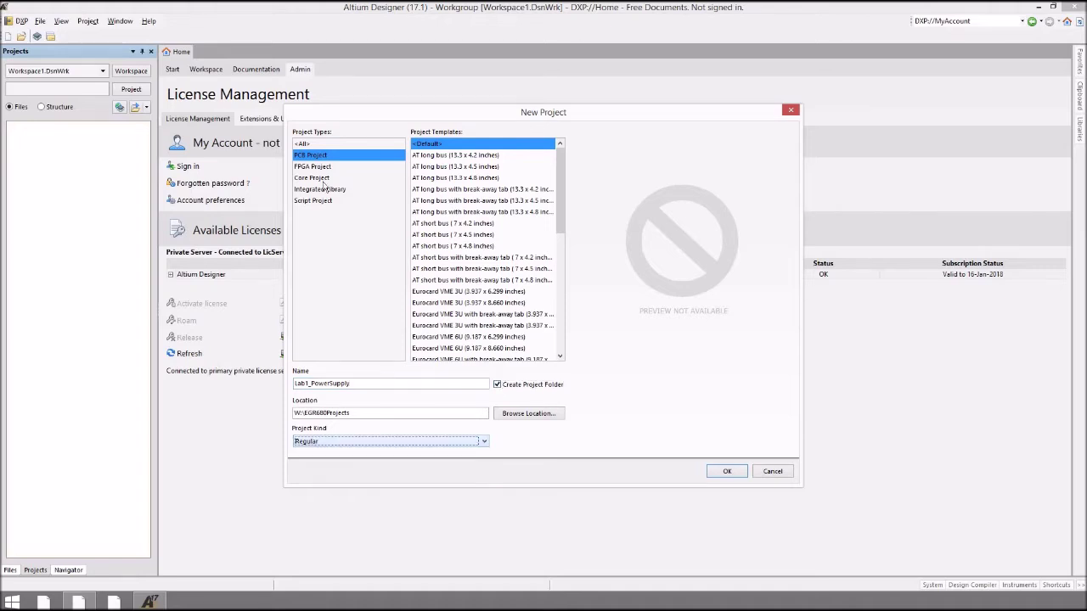
click(718, 471)
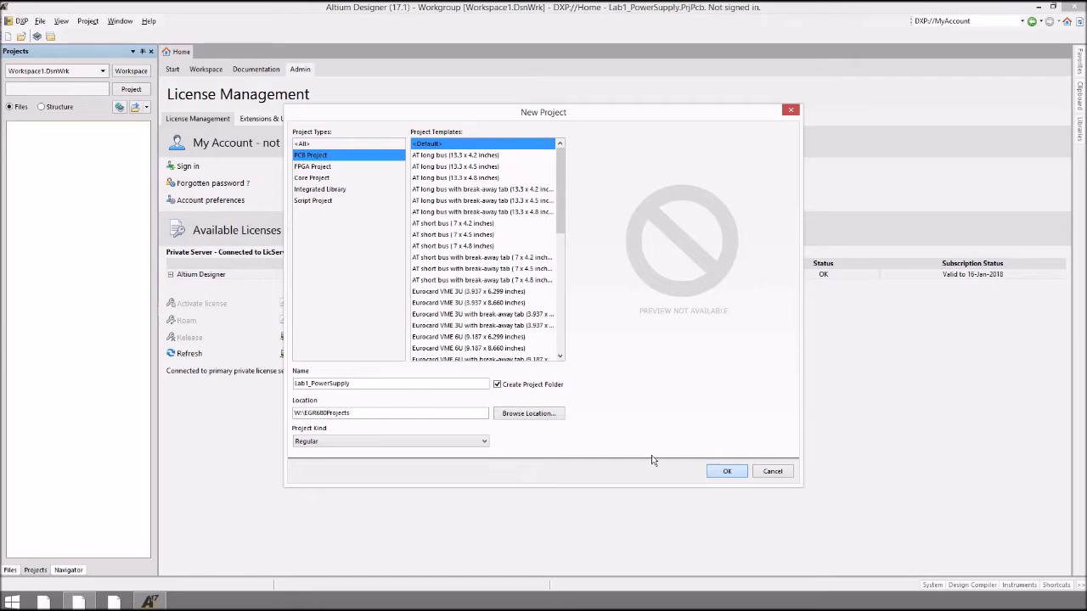
Add a new schematic to the Lab1_PowerSupply project and save it as Lab1_PowerSupply
right_click(73, 130)
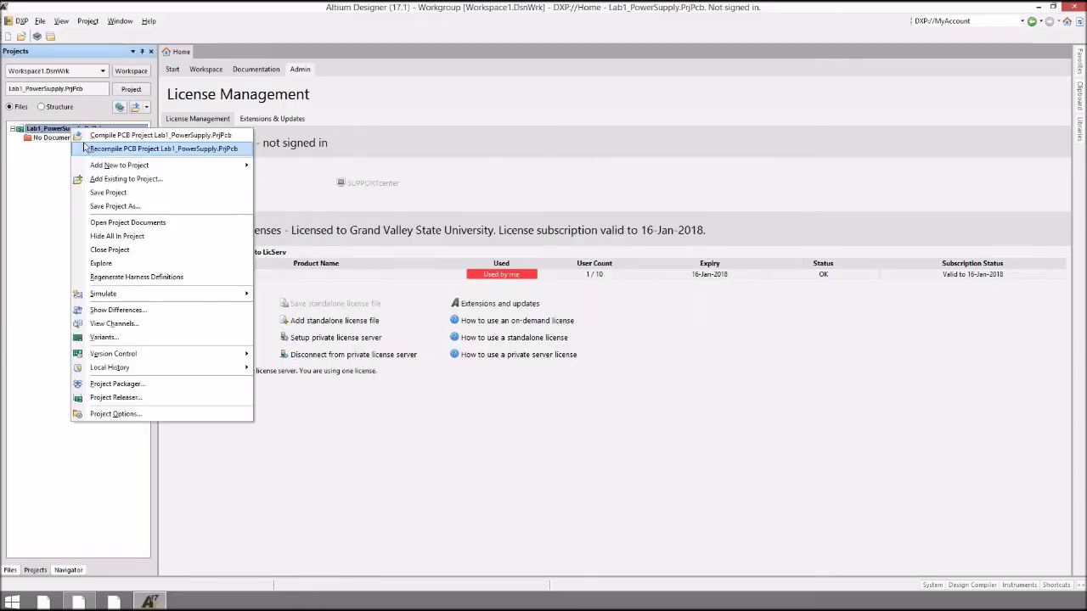
mouse_move(119, 165)
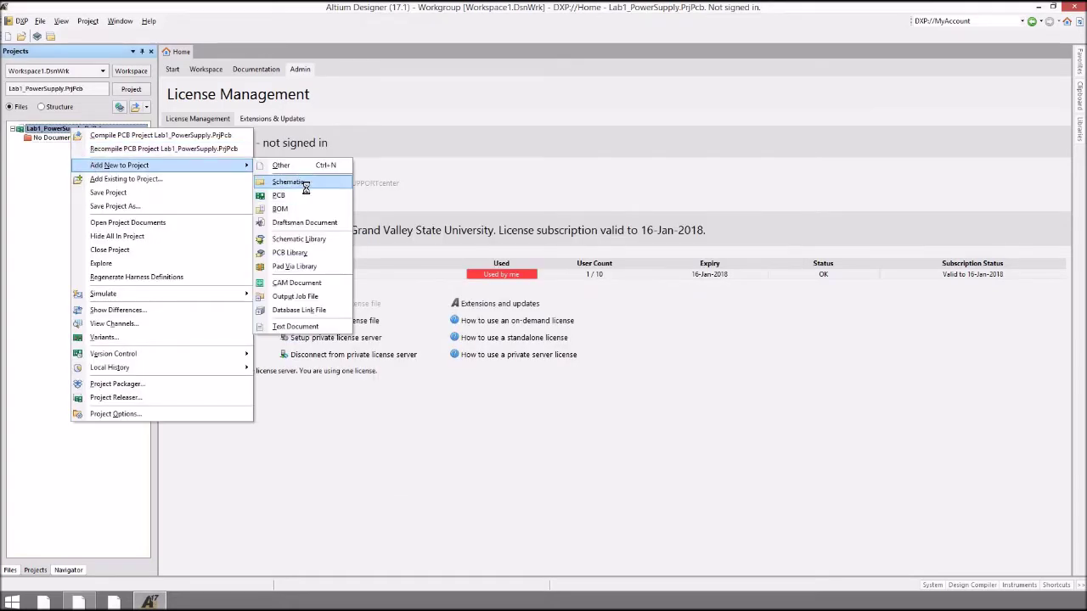
click(306, 192)
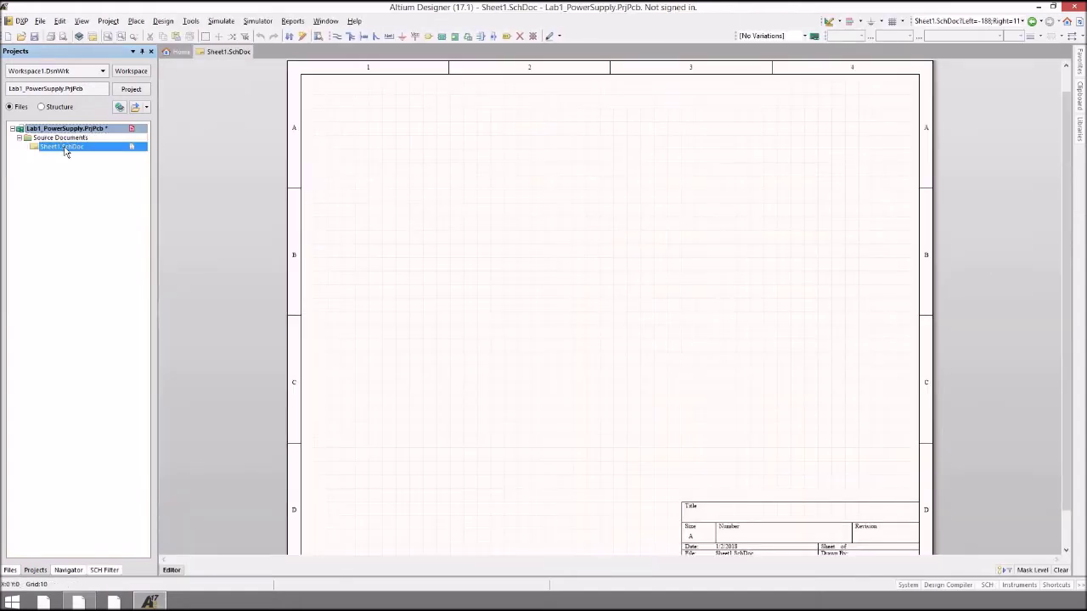
right_click(65, 150)
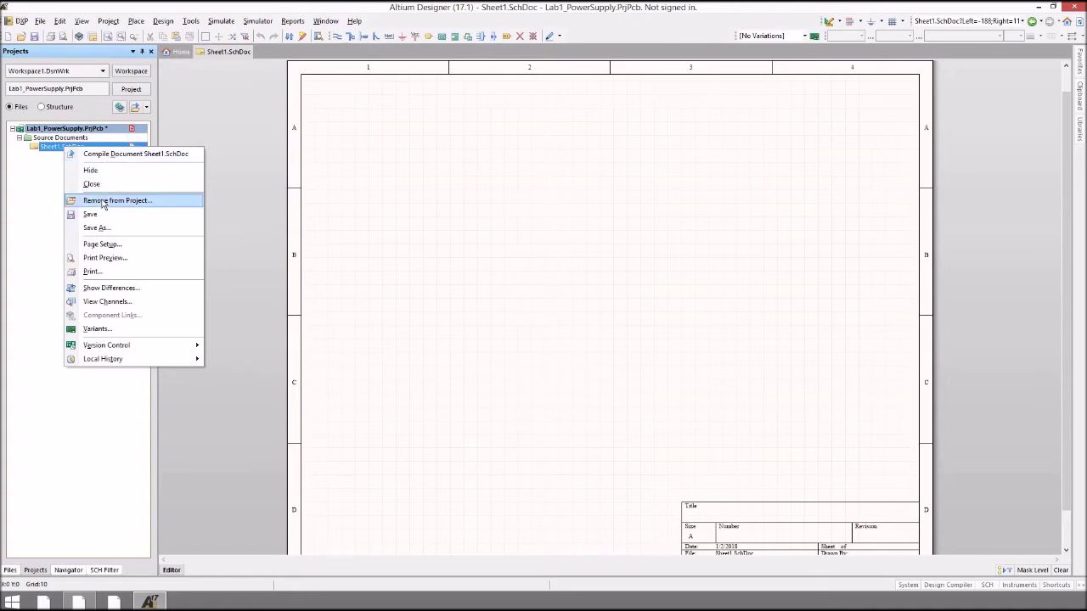
click(95, 229)
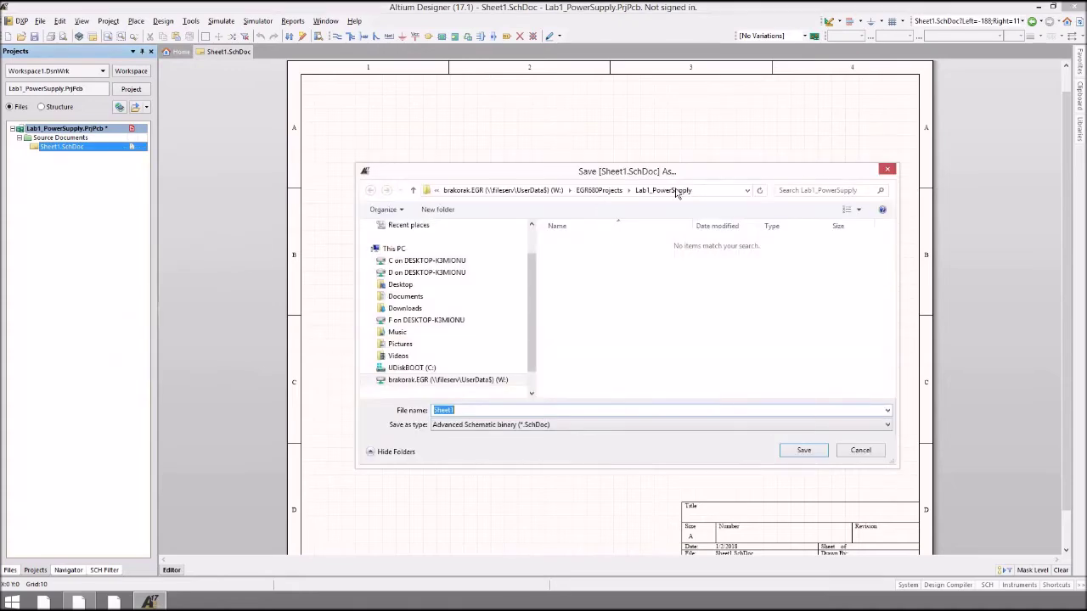
text(L)
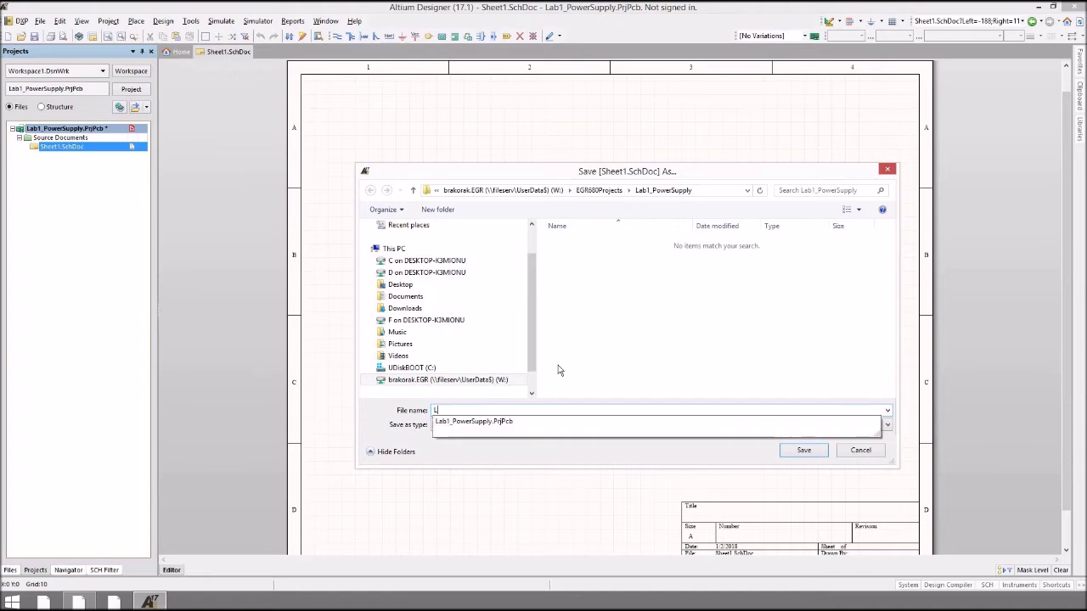
text(ab1_PowerSupply)
key(Return)
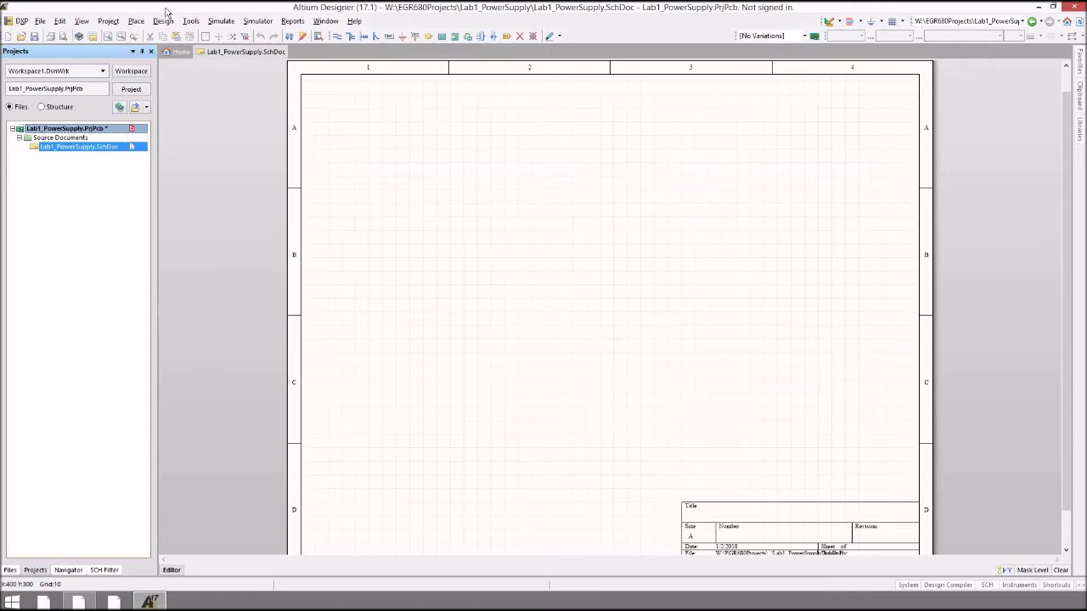
Add a new PCB document to the project and save it as Lab1_PowerSupply
right_click(54, 129)
mouse_move(223, 176)
click(255, 198)
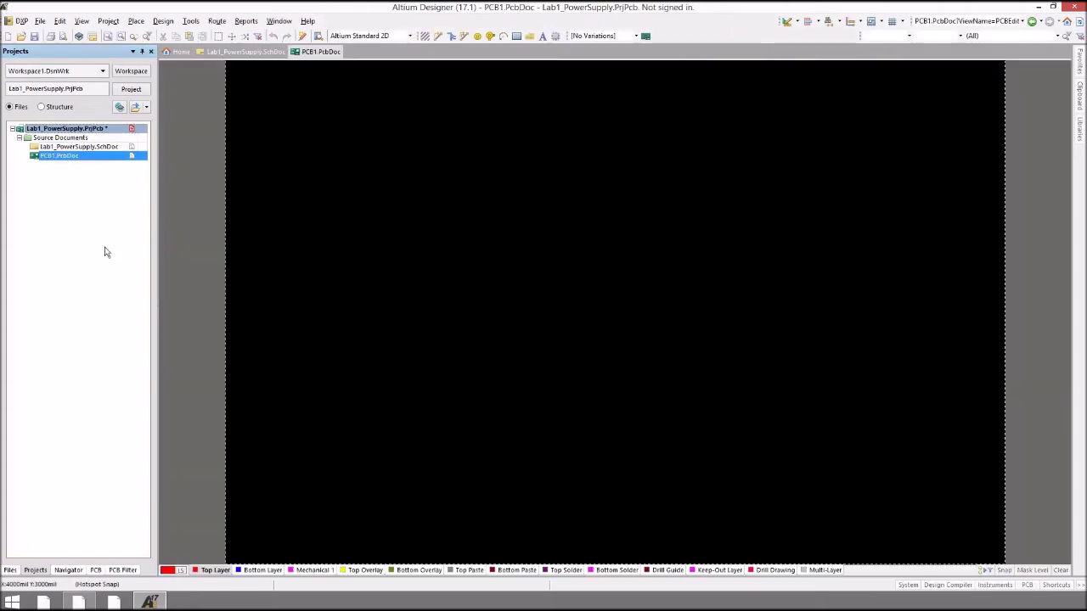
right_click(66, 156)
click(99, 222)
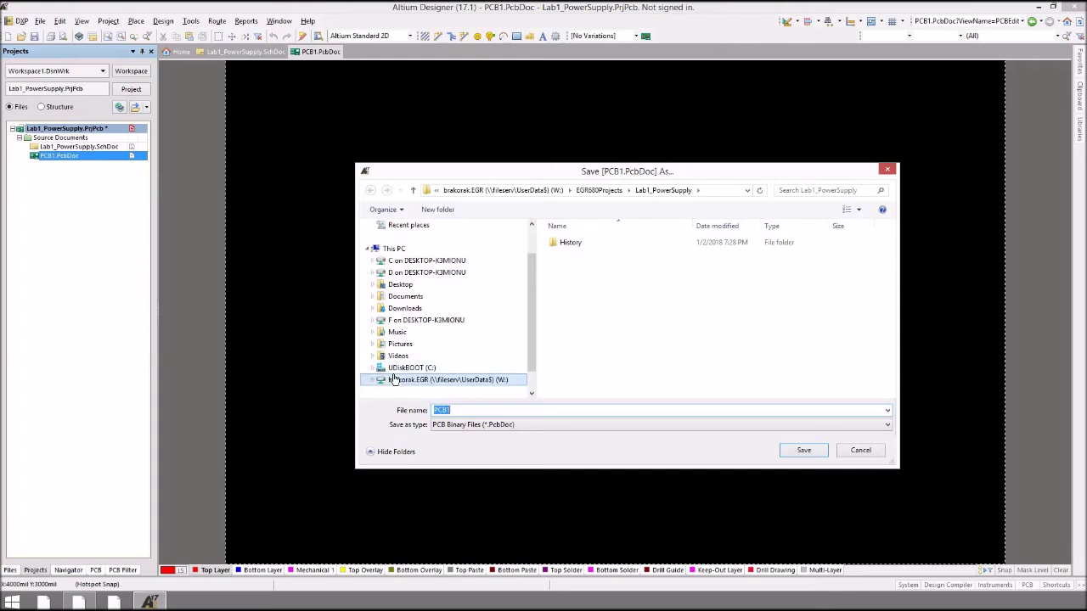
text(Lab1_Power)
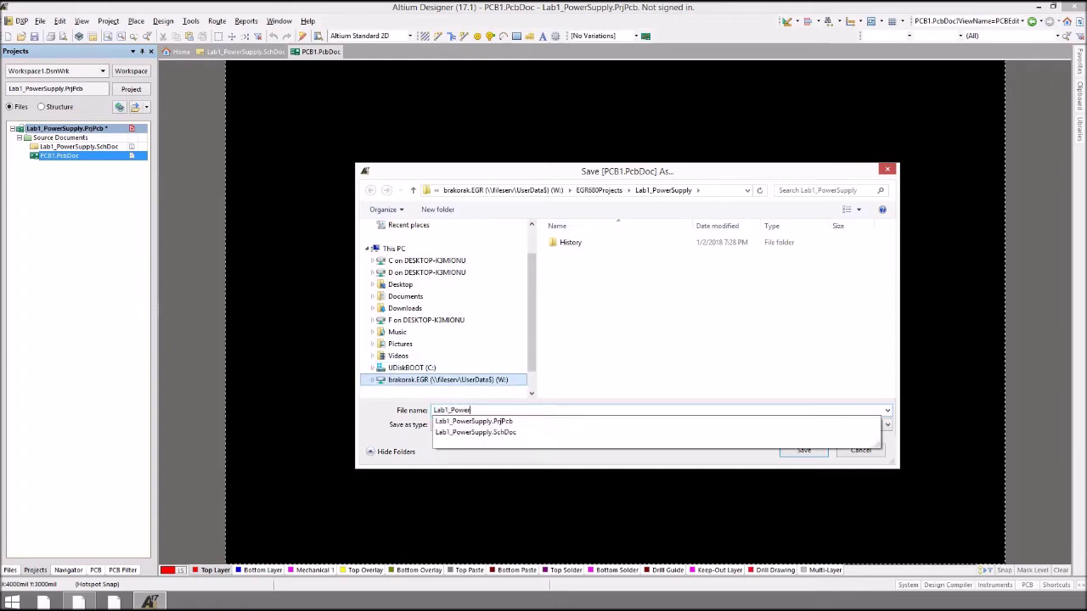
text(Supply)
key(Return)
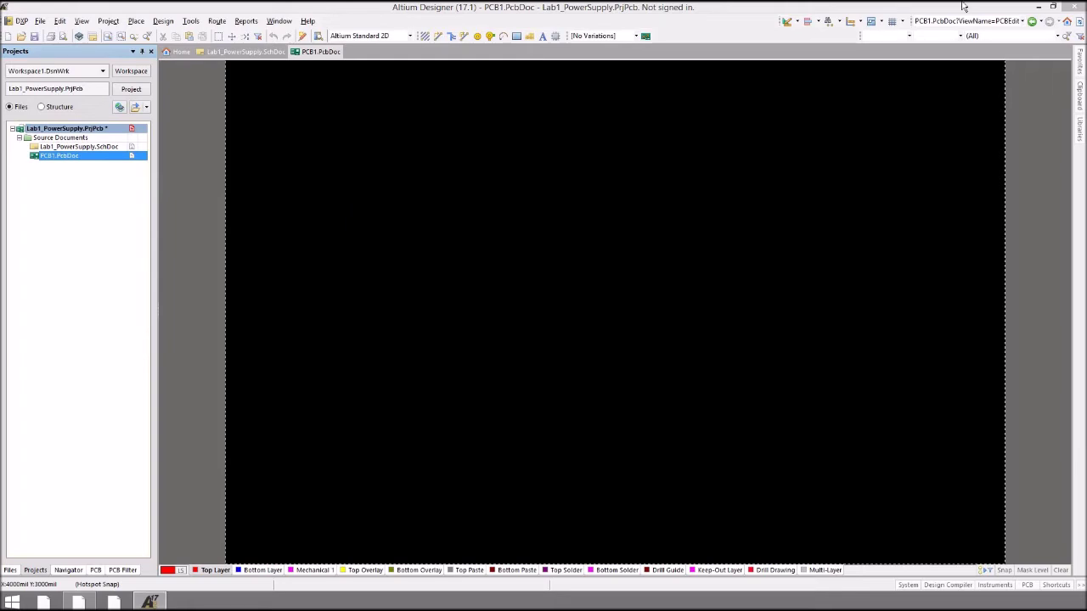
Save all documents together with the Lab1_PowerSupply project
click(40, 20)
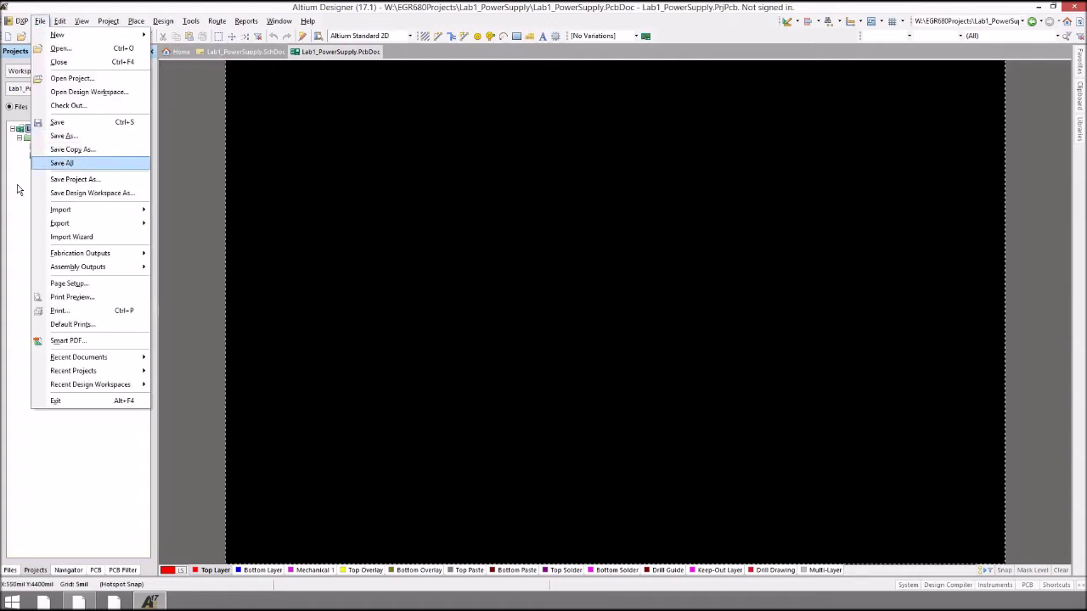
click(133, 136)
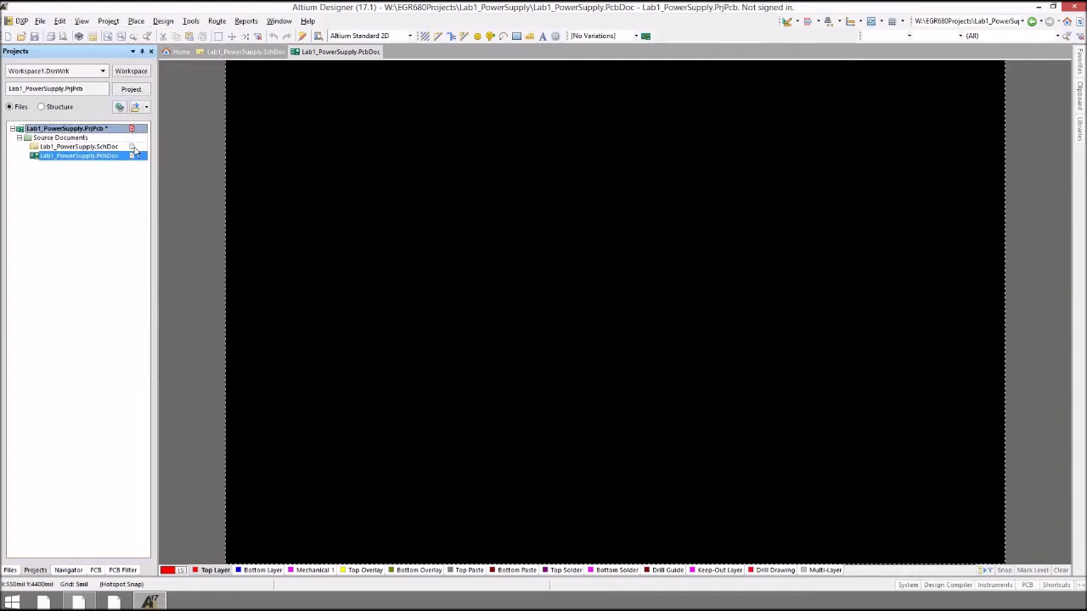
click(40, 20)
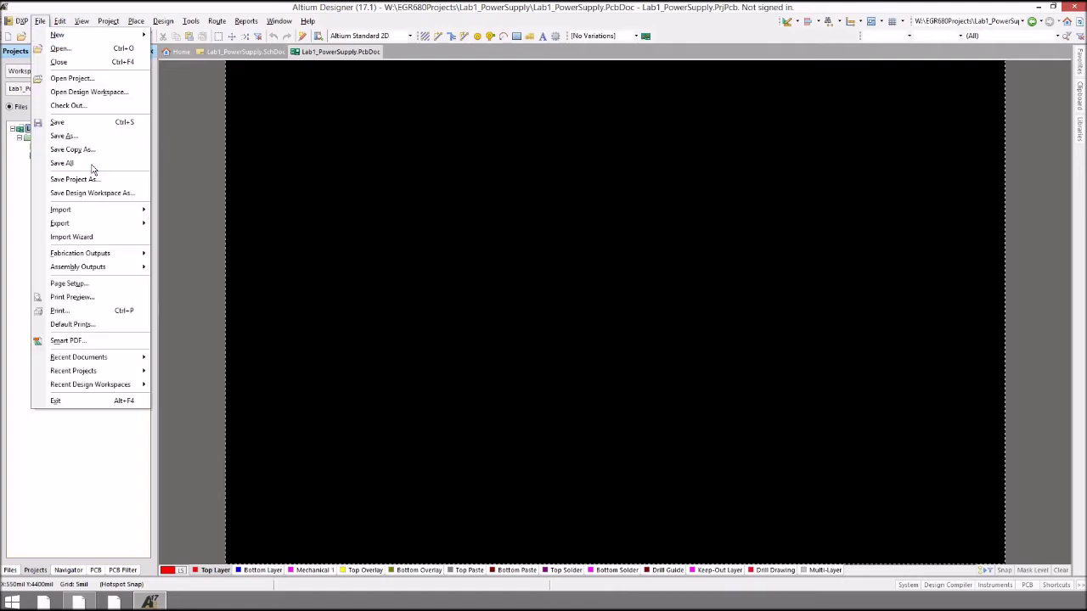
click(98, 163)
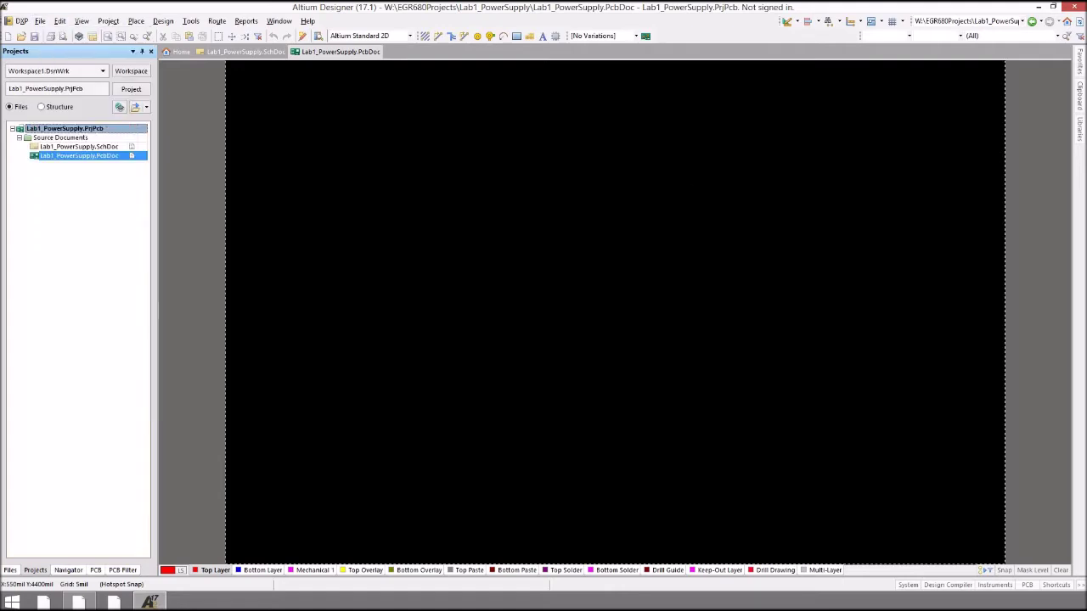
Display the component libraries and switch to the Lab1_PowerSupply schematic
click(909, 586)
click(943, 468)
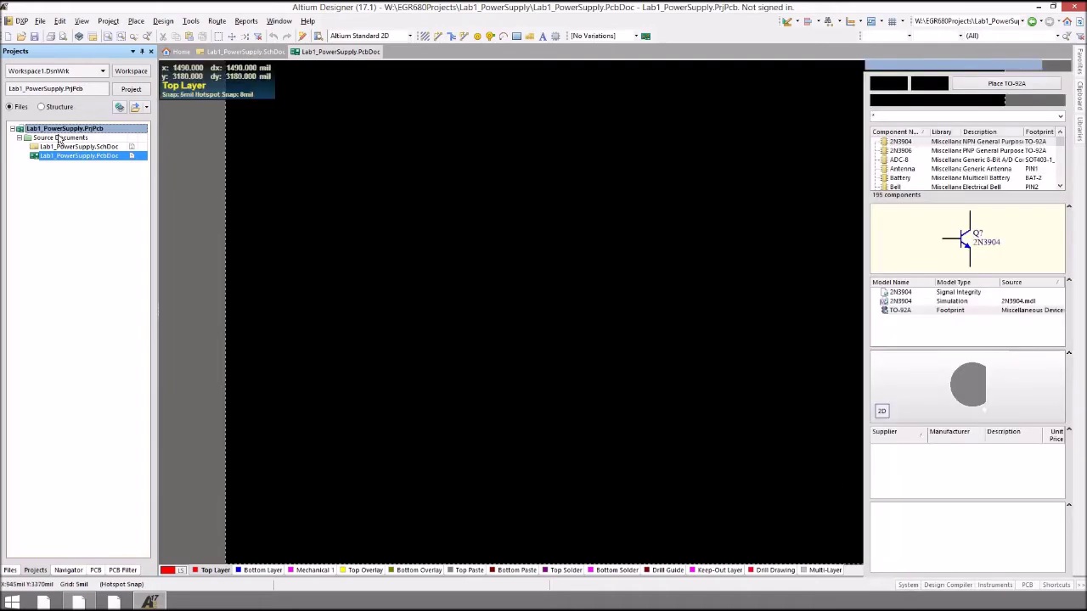
click(70, 148)
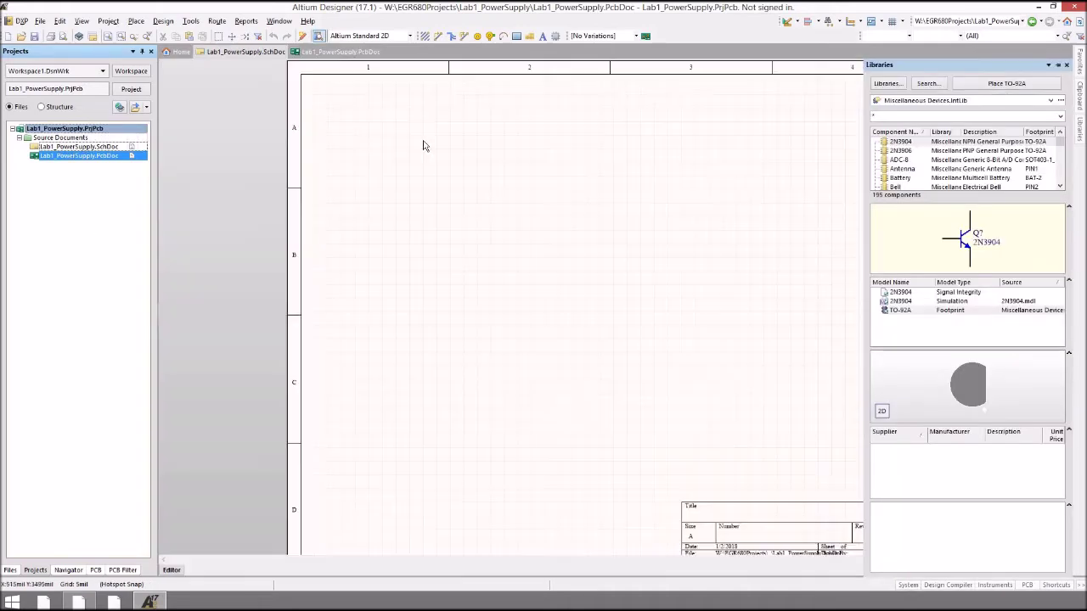
Open the list of available libraries and review the project, installed and search path libraries
click(1051, 100)
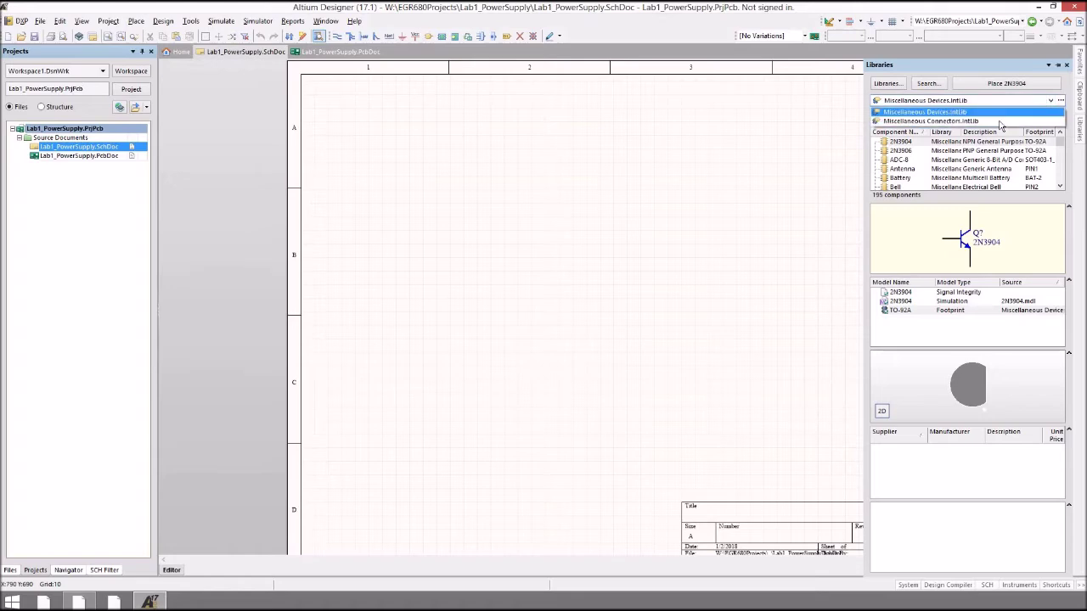
click(887, 83)
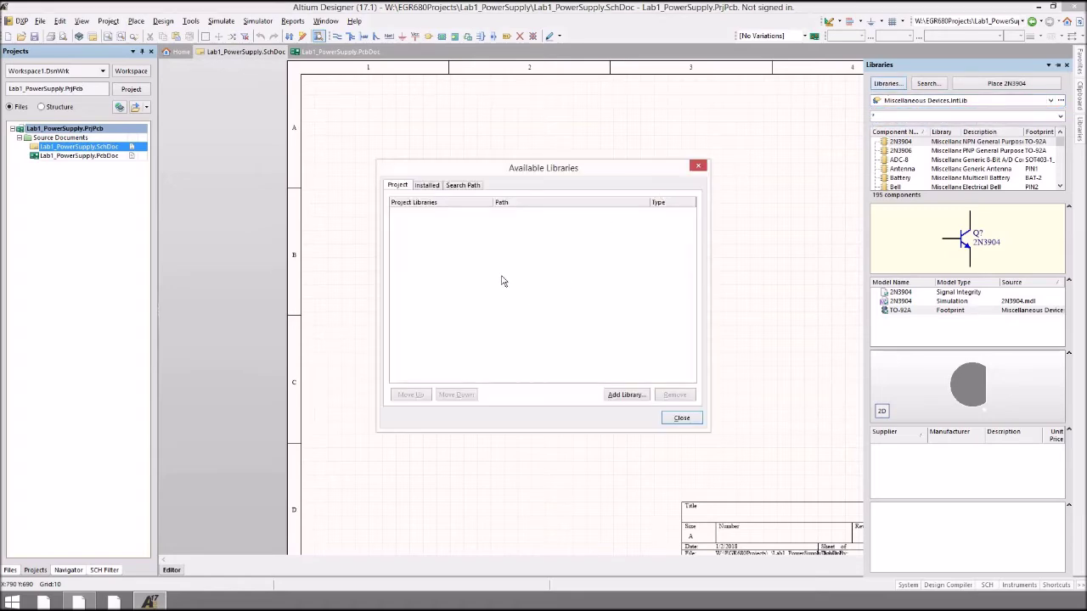
click(428, 186)
click(465, 185)
click(433, 187)
click(403, 187)
click(429, 186)
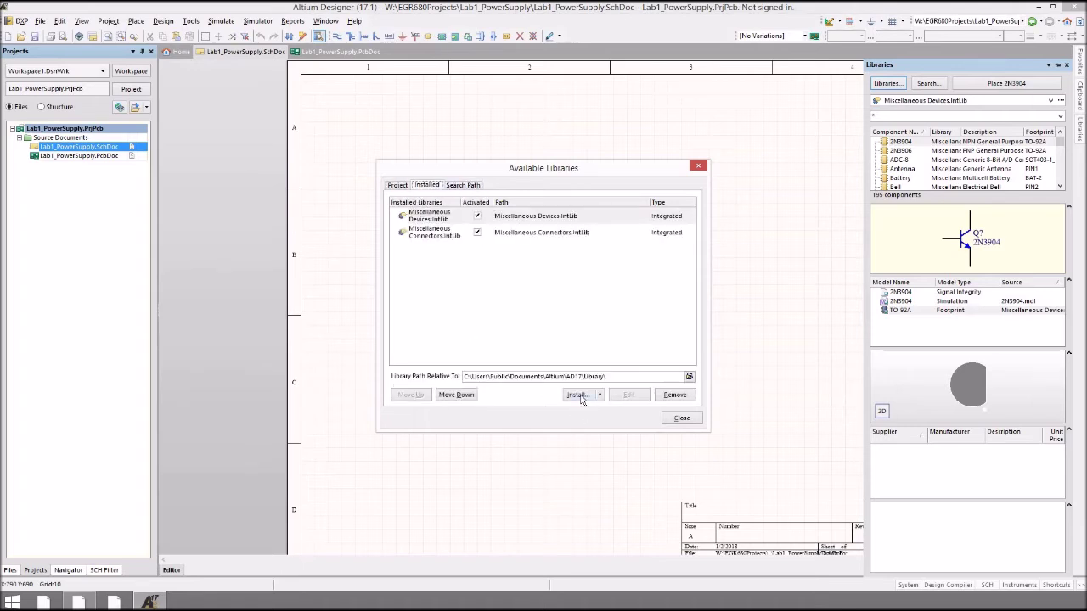
Install the Standard Components integrated library from AltiumCustomLibraries\Standard Components\Project Outputs for Standard Components
click(582, 403)
click(595, 413)
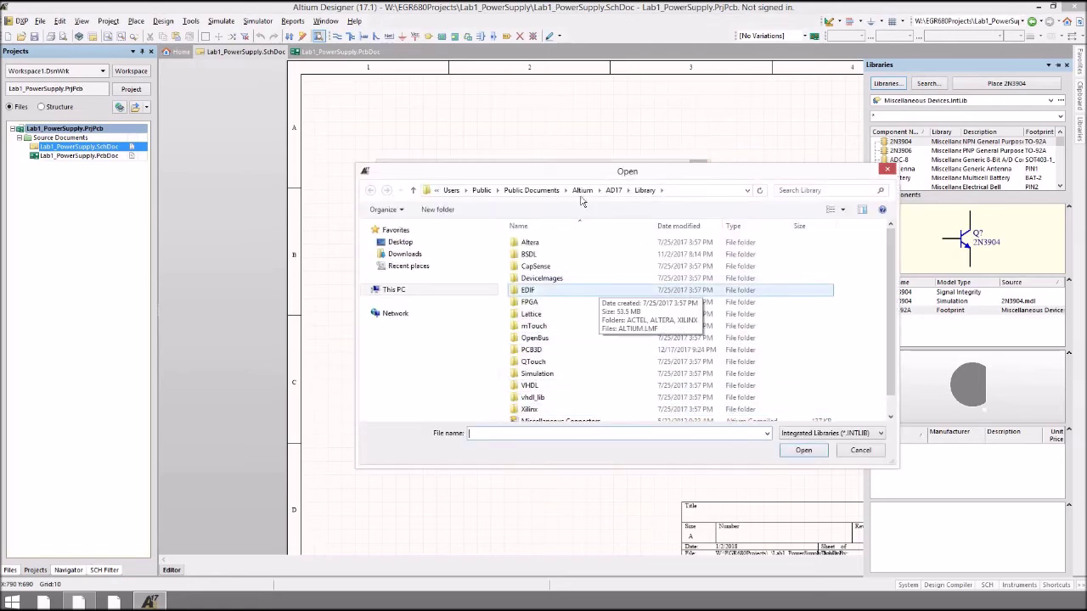
click(366, 290)
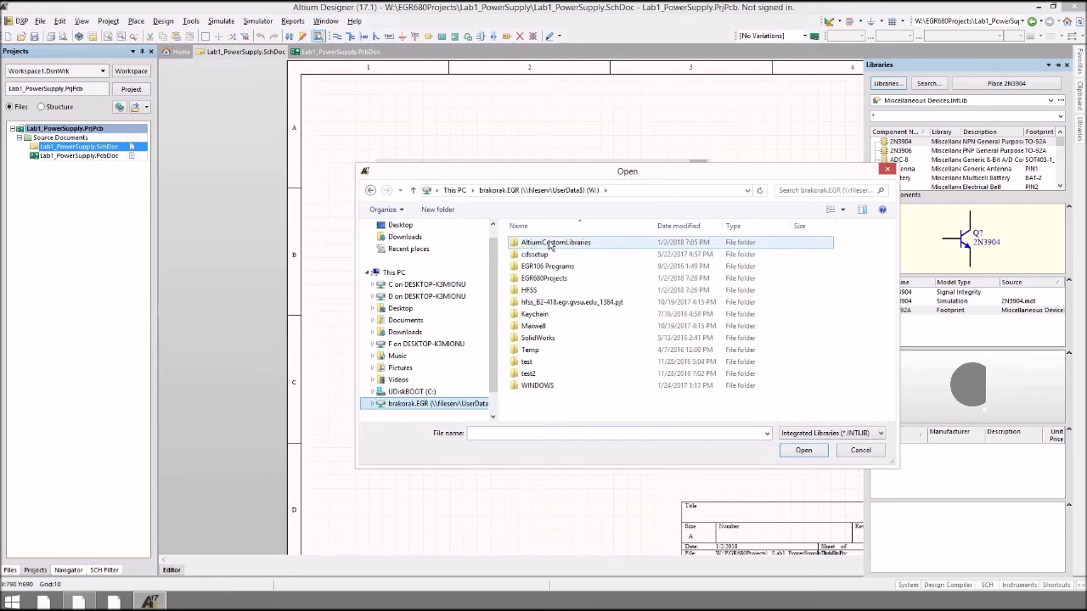
double_click(548, 244)
double_click(551, 243)
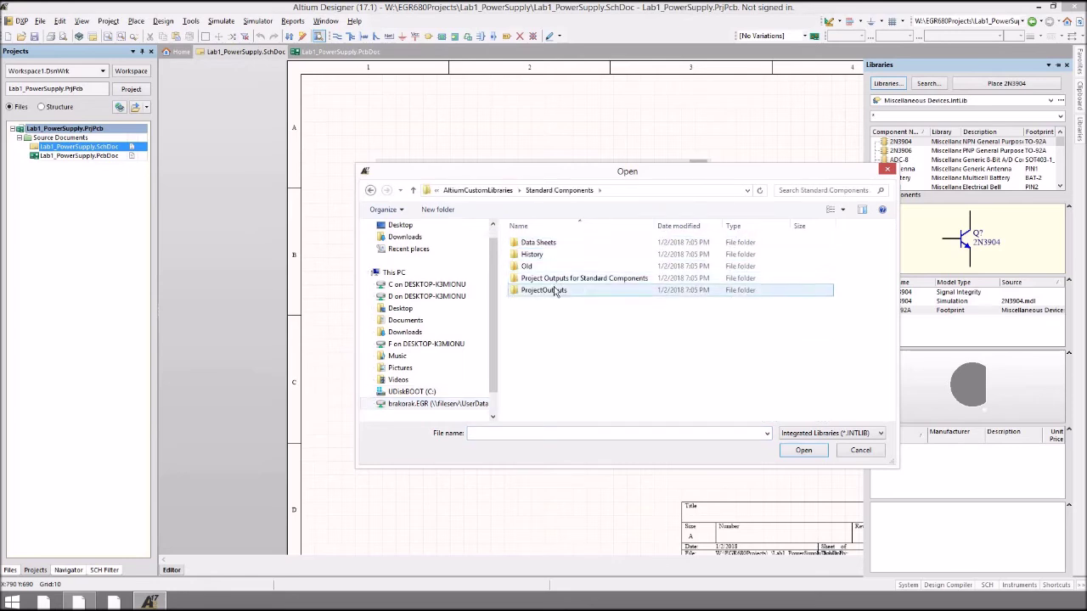
double_click(555, 280)
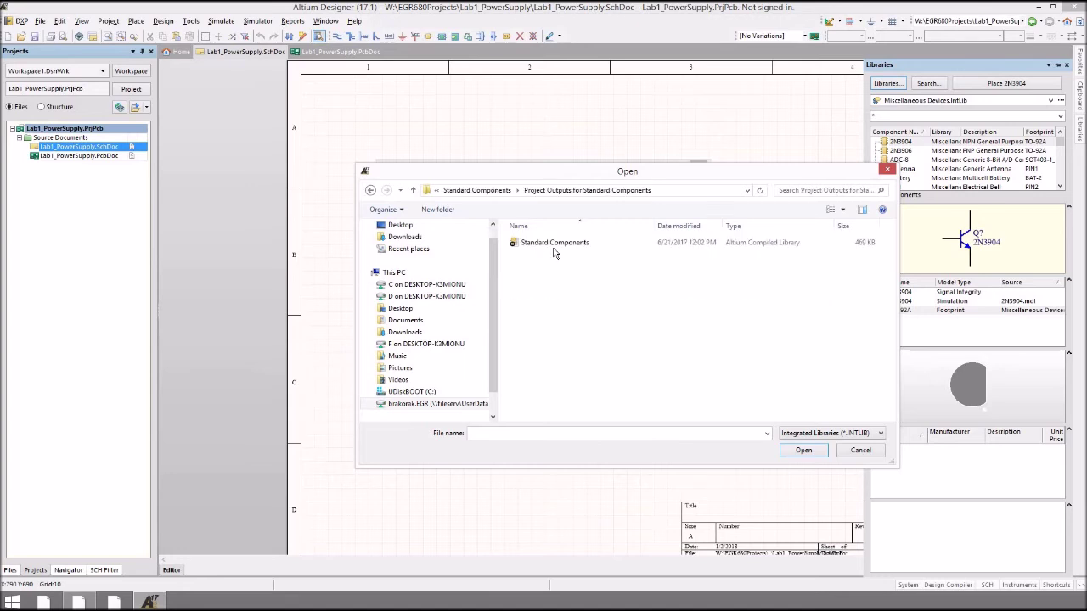
double_click(554, 244)
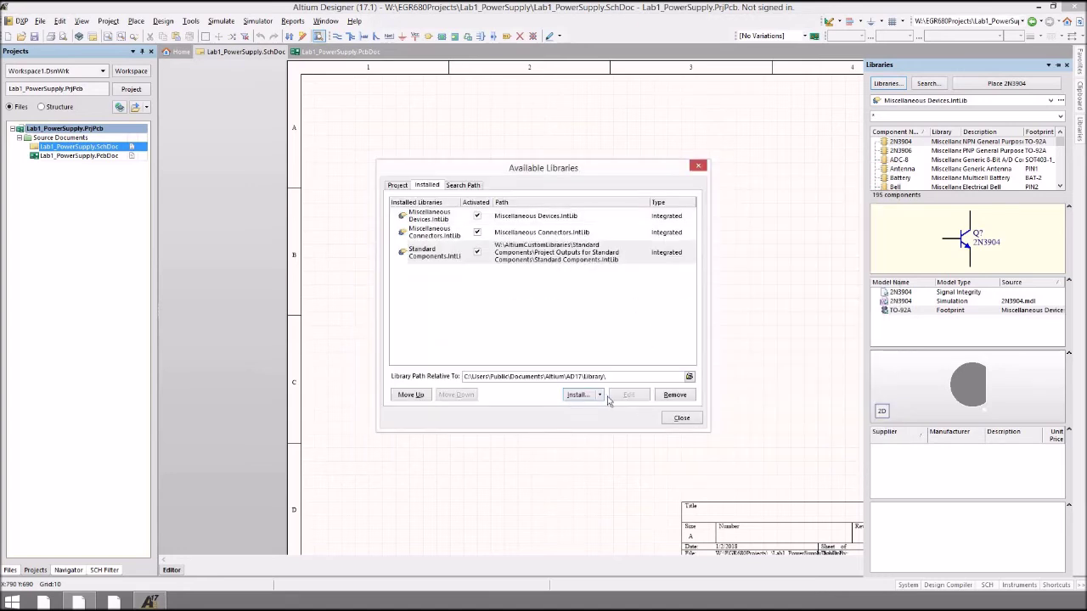
click(681, 419)
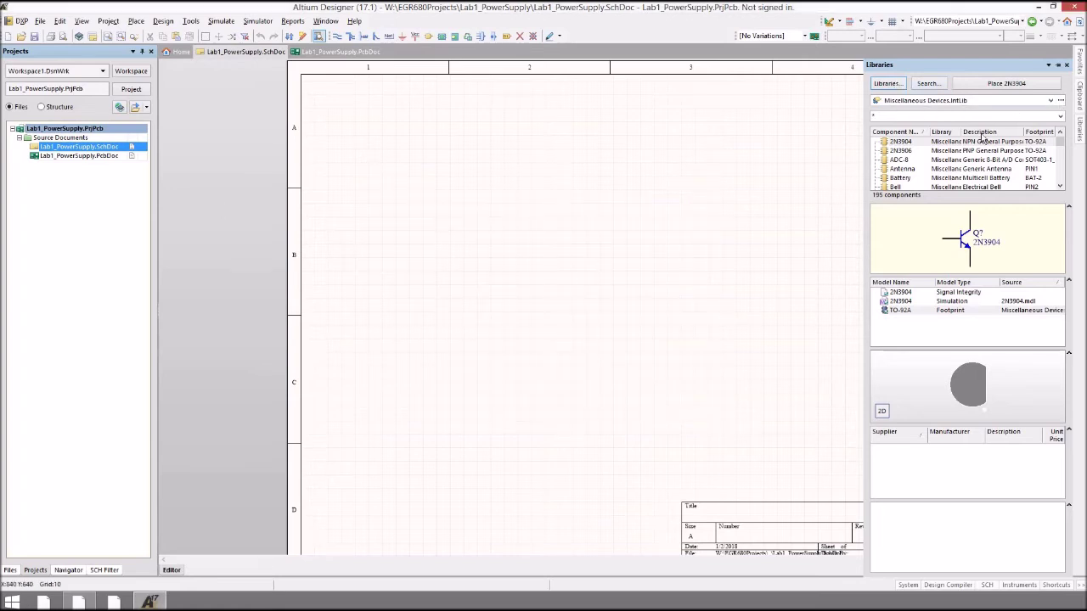
Switch the active component library to Standard Components.IntLib and widen the component list
click(1050, 102)
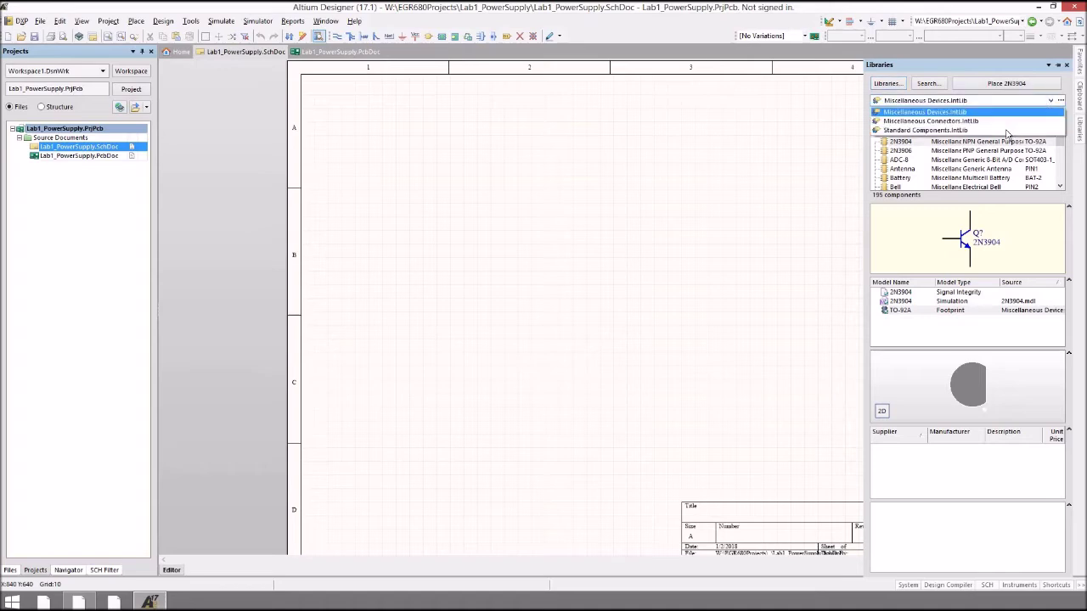
click(951, 129)
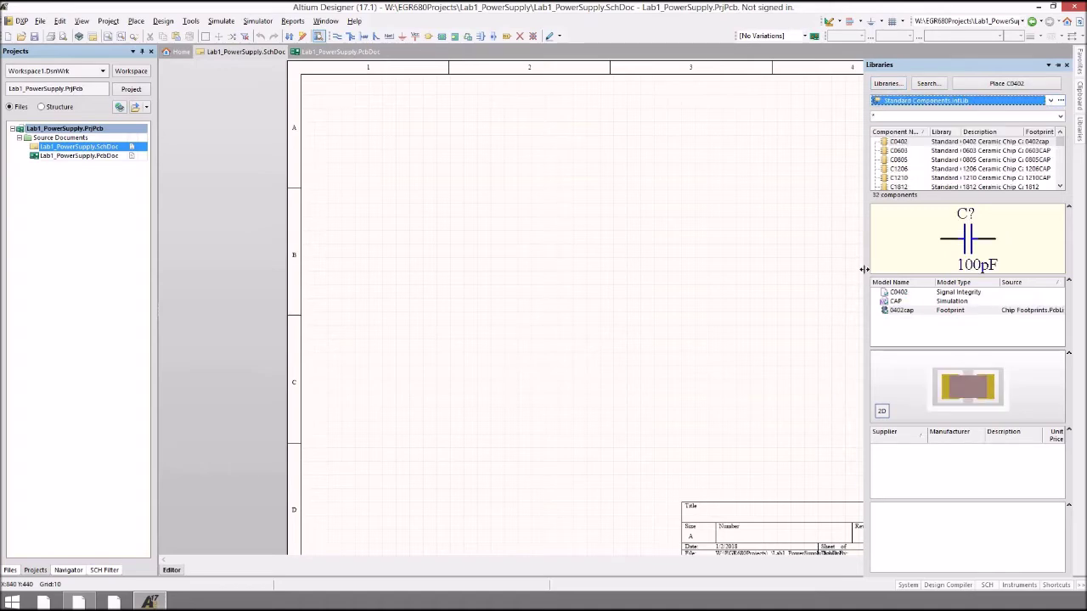
drag(737, 270, 730, 270)
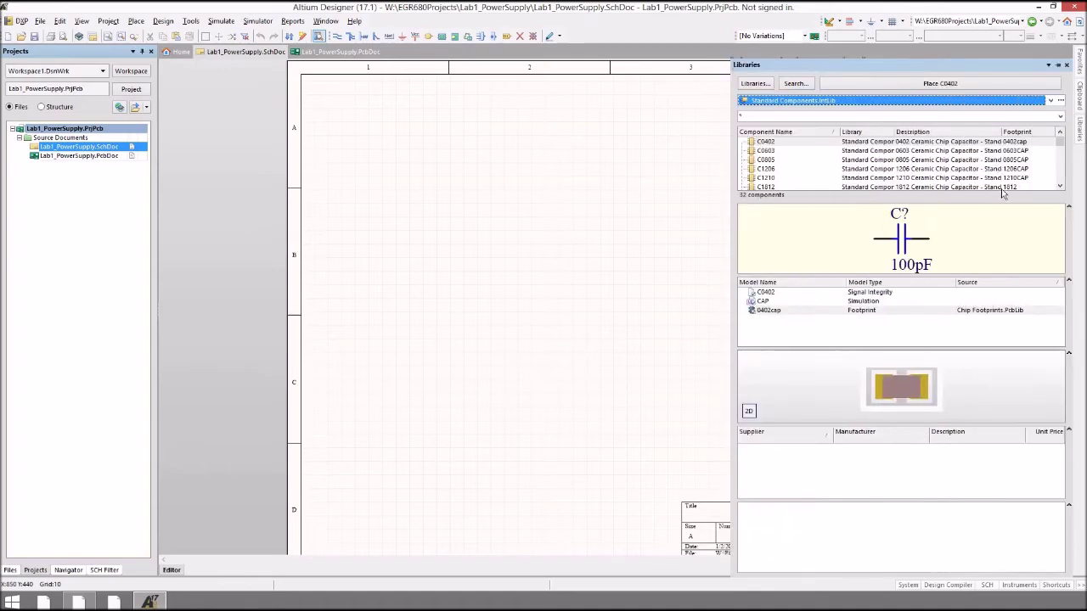
Browse the Standard Components library, examining the symbols and footprints of its chip capacitors, polarized capacitors, ferrite beads and inductors
click(794, 169)
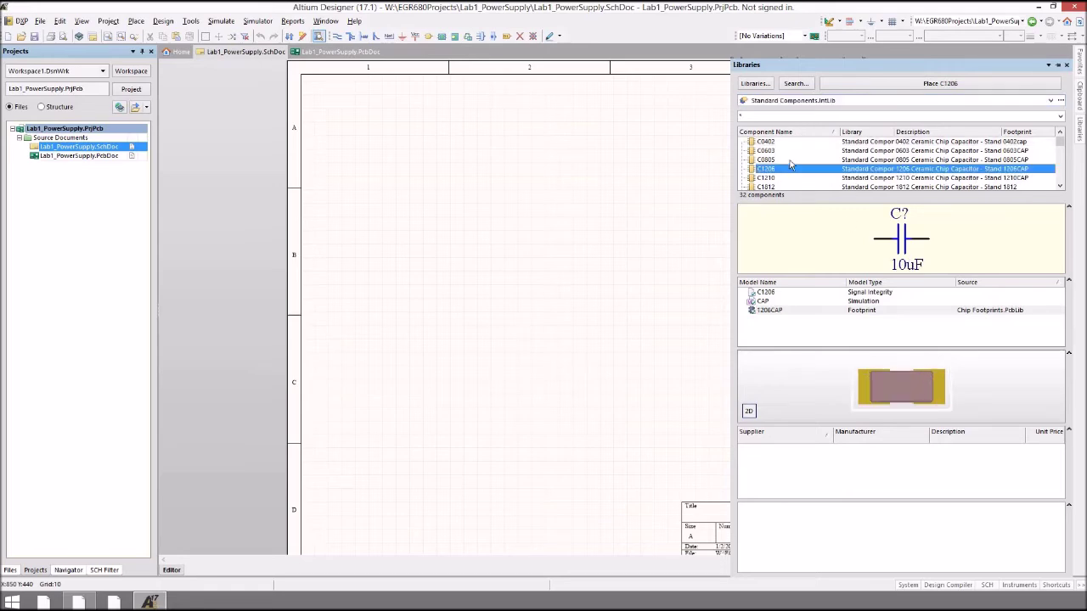
key(Up)
key(Up)
key(Up)
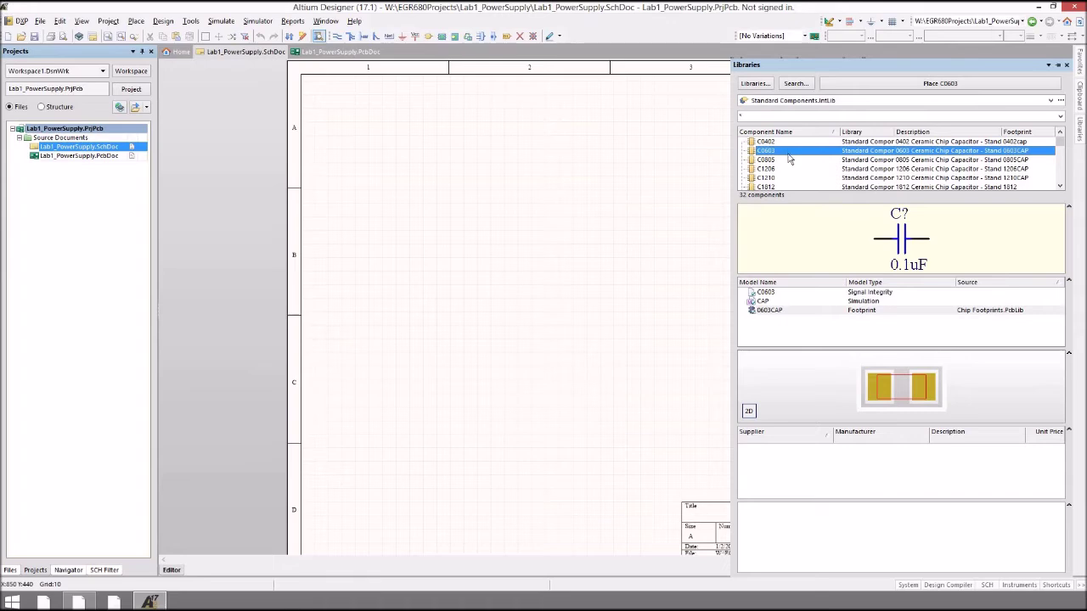
key(Down)
key(Down)
key(Down)
key(Down)
key(Down)
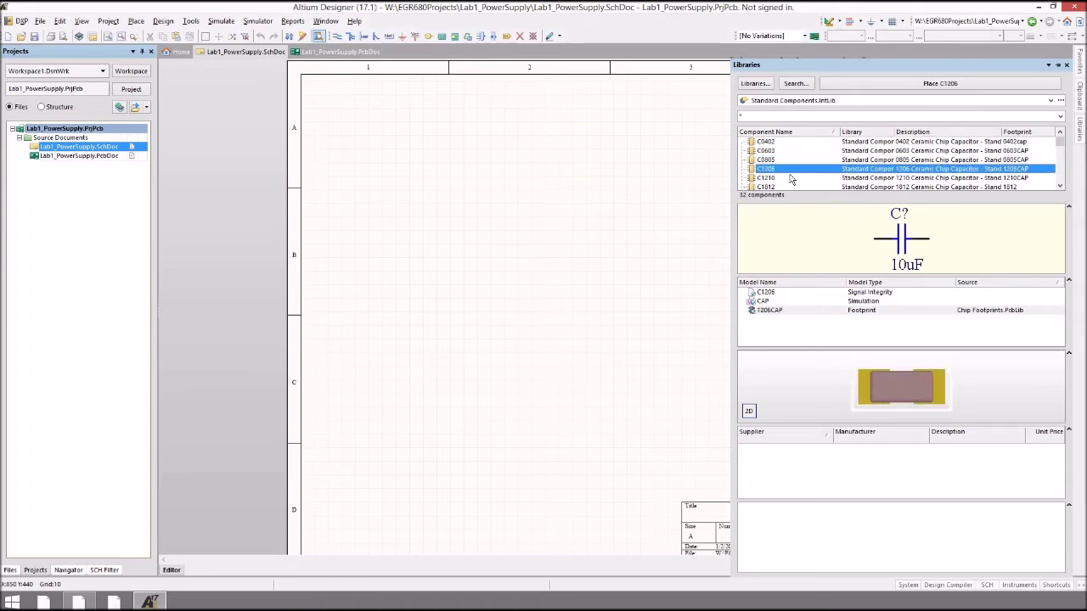
click(803, 186)
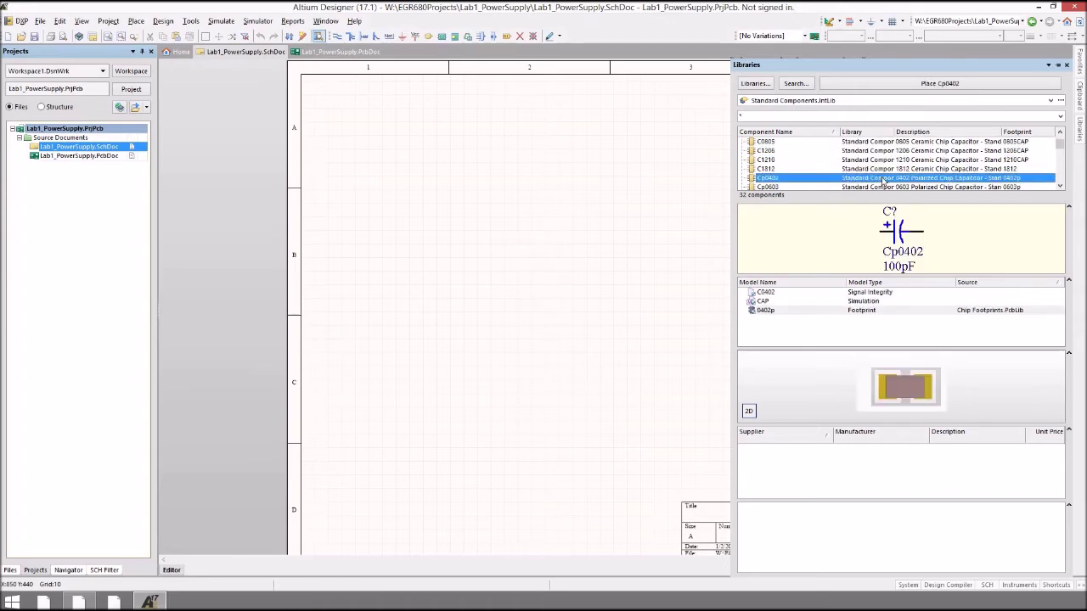
scroll(814, 173, down, 2)
scroll(813, 173, down, 1)
click(807, 169)
click(800, 160)
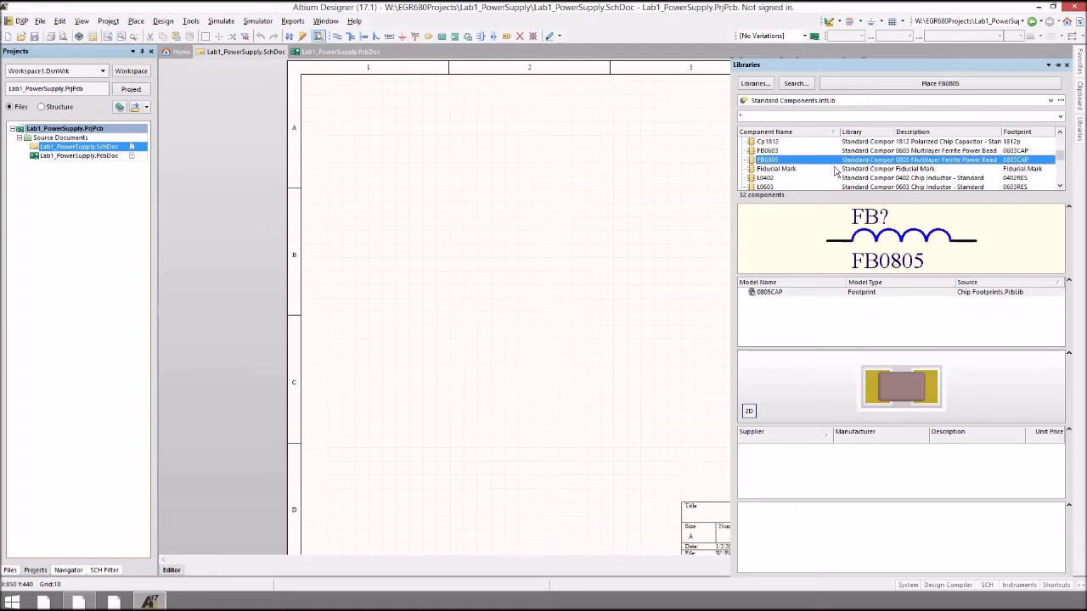
scroll(836, 171, up, 4)
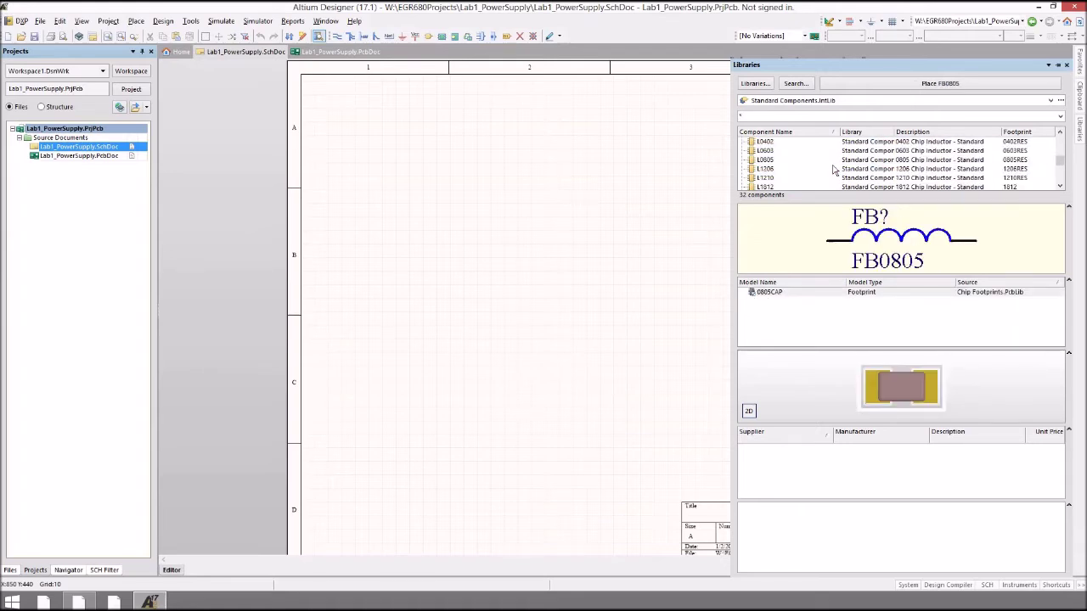
Place a trial C0402 capacitor on the upper part of the schematic sheet and delete it again
drag(730, 216, 884, 223)
click(917, 142)
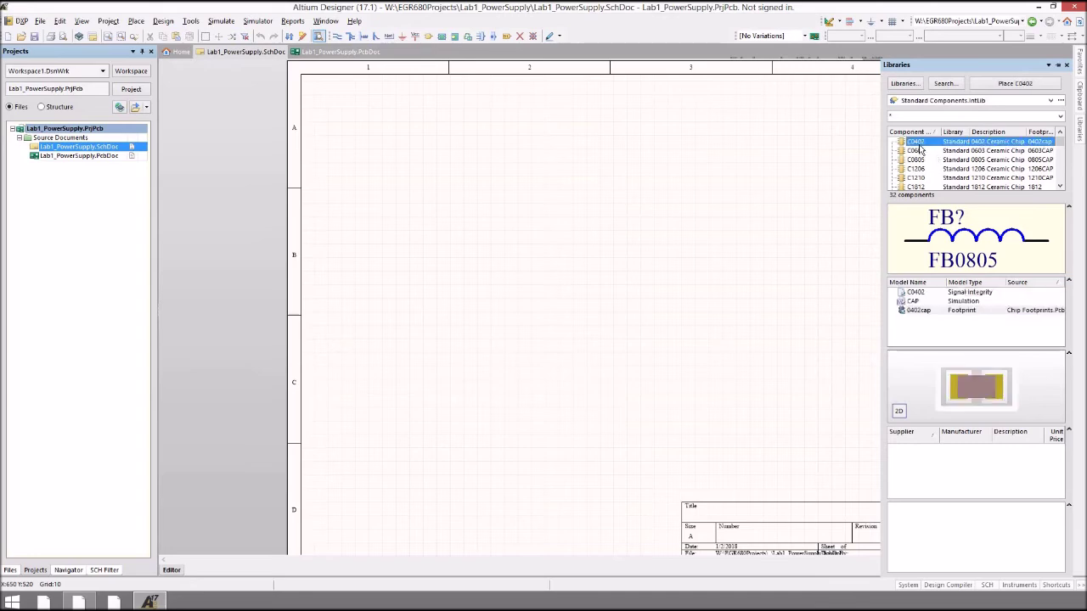
drag(917, 143, 635, 185)
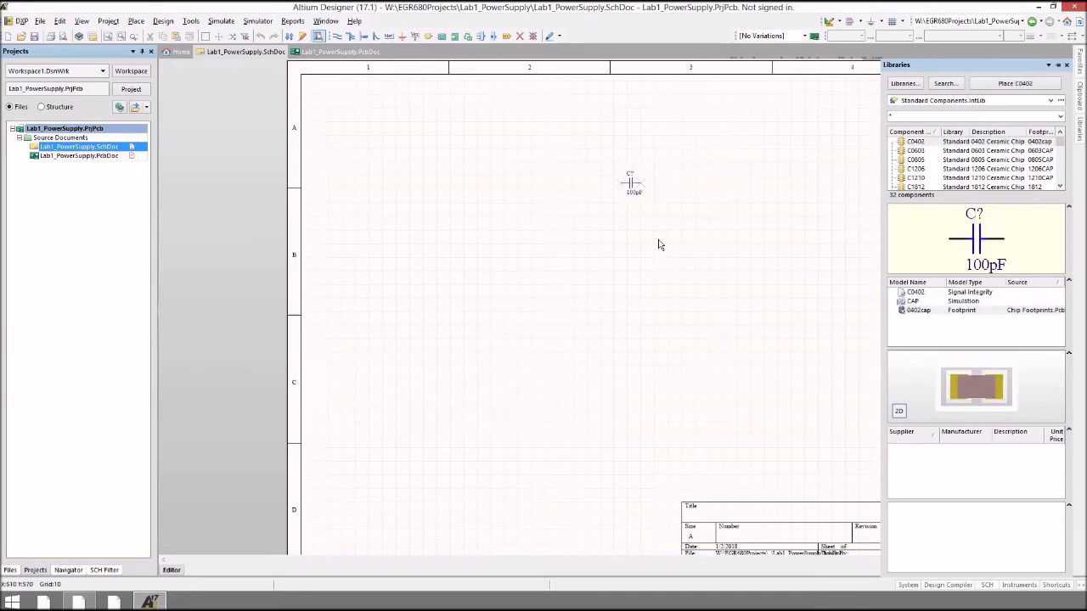
click(633, 185)
key(Delete)
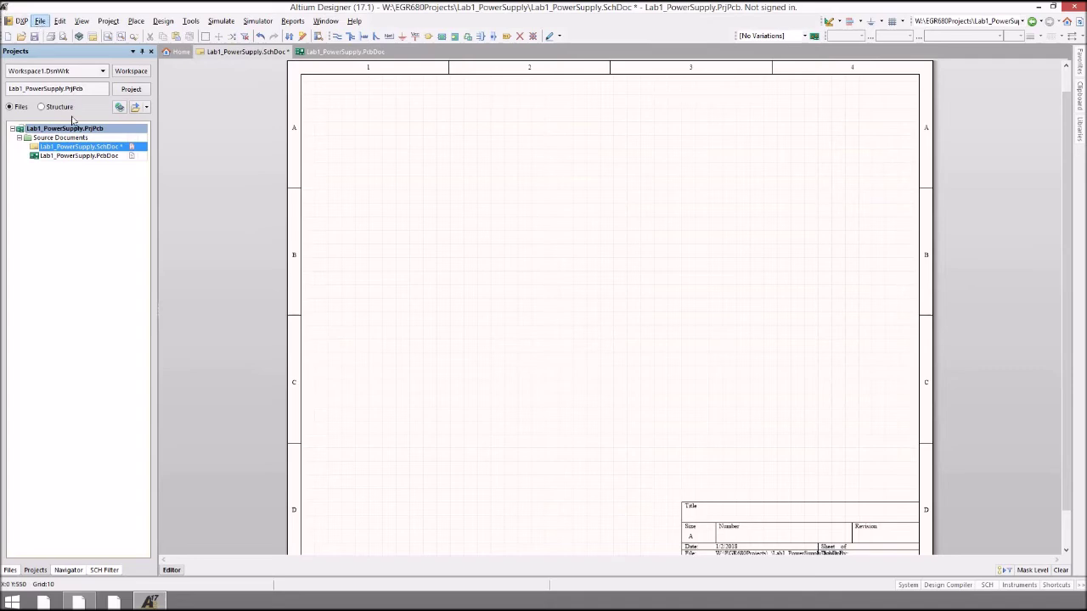
Save the Lab1_PowerSupply schematic
click(39, 21)
click(76, 163)
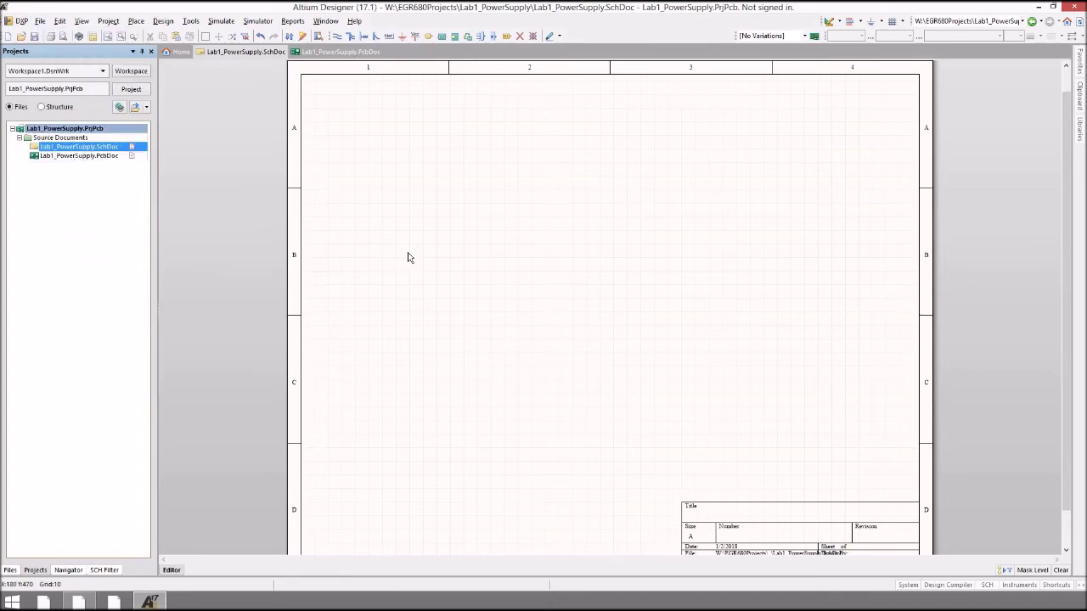
Open the schematic's document options and review the sheet, parameter, unit and template settings
right_click(462, 237)
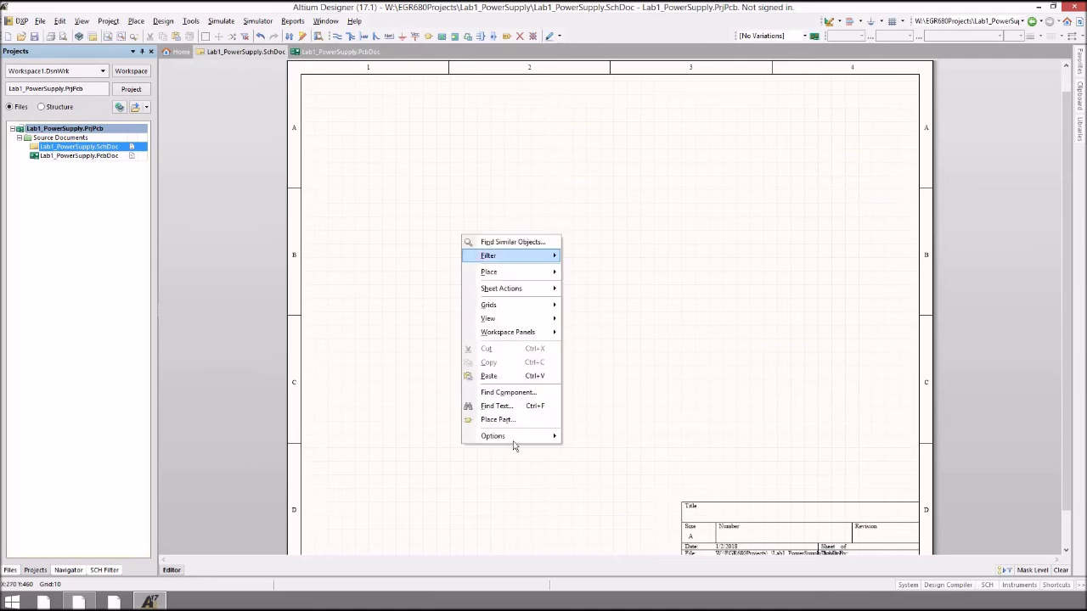
mouse_move(548, 435)
click(605, 432)
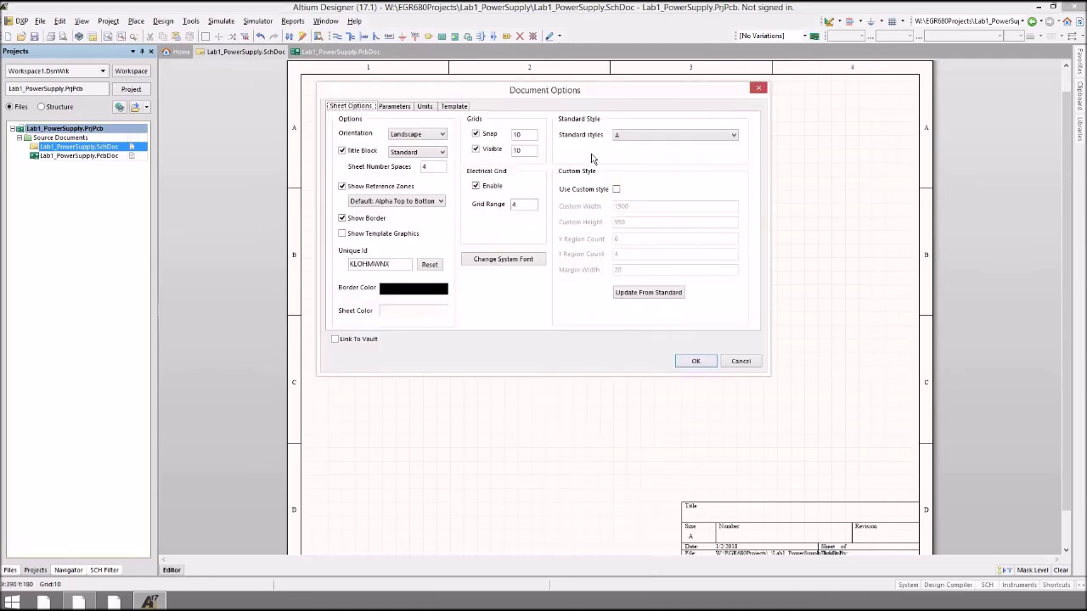
click(396, 108)
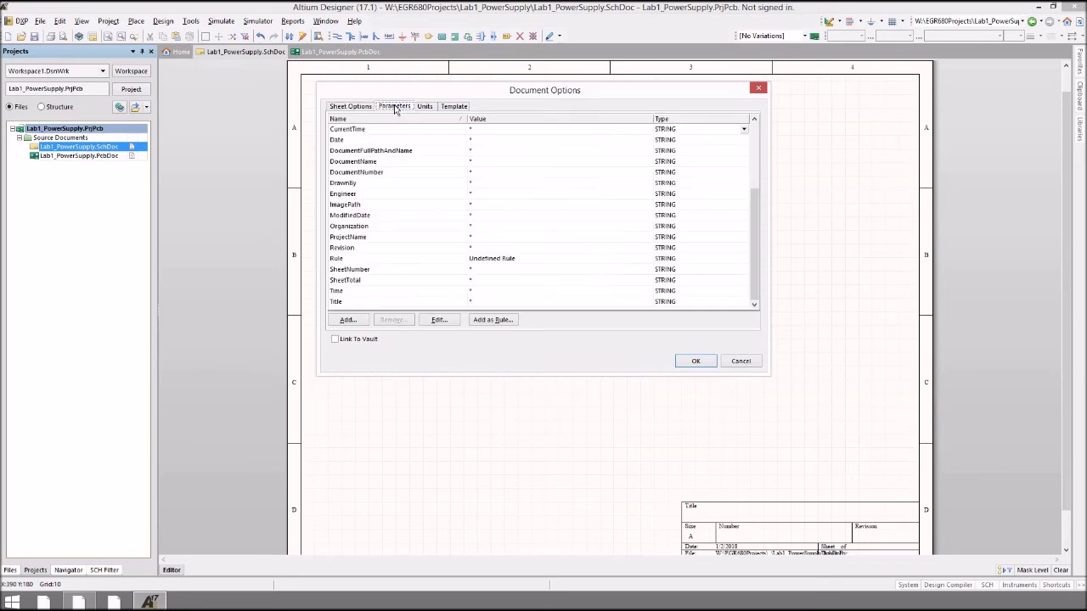
click(425, 107)
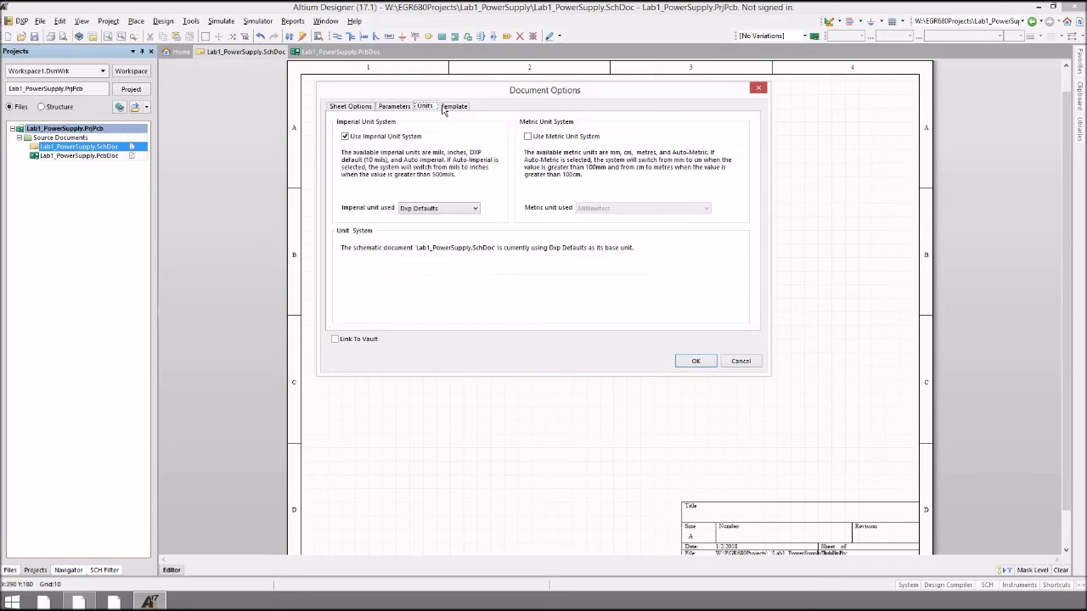
click(453, 107)
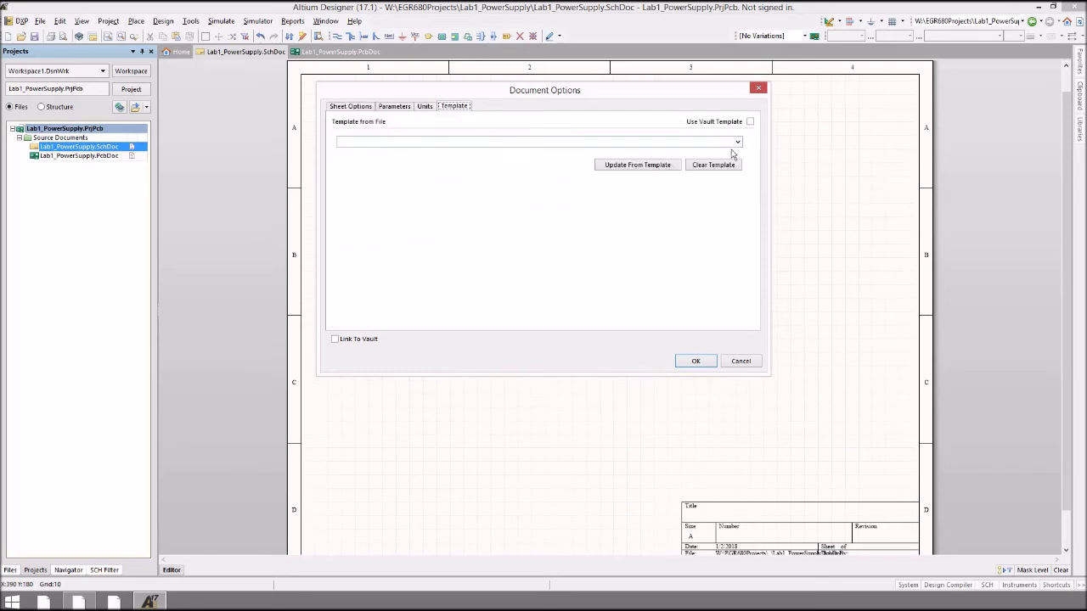
Try the A0, A1 and Orcad_a templates on the schematic sheet in turn
click(738, 146)
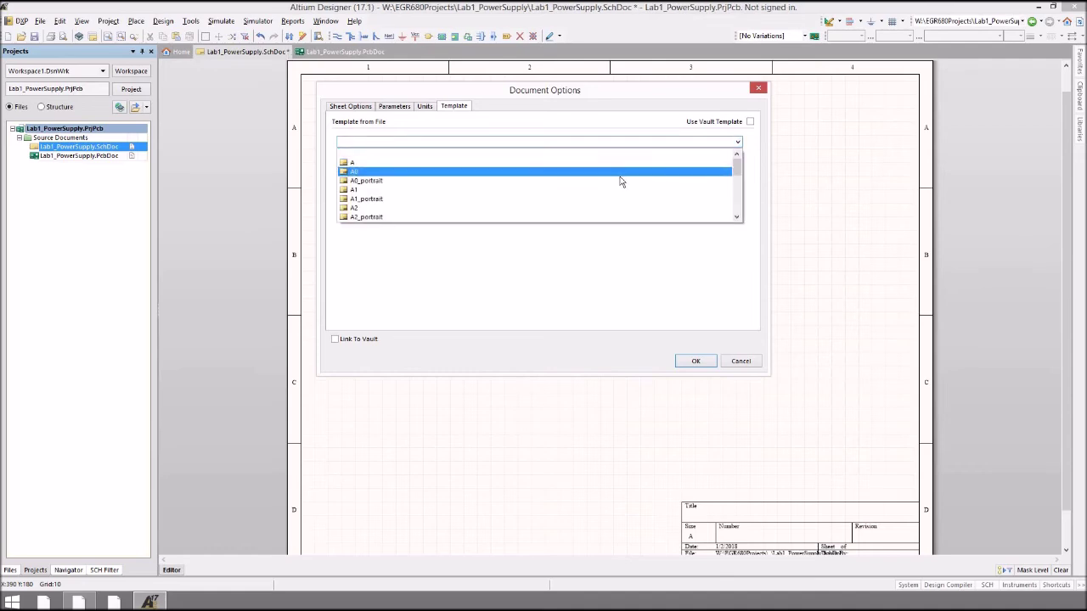
click(620, 180)
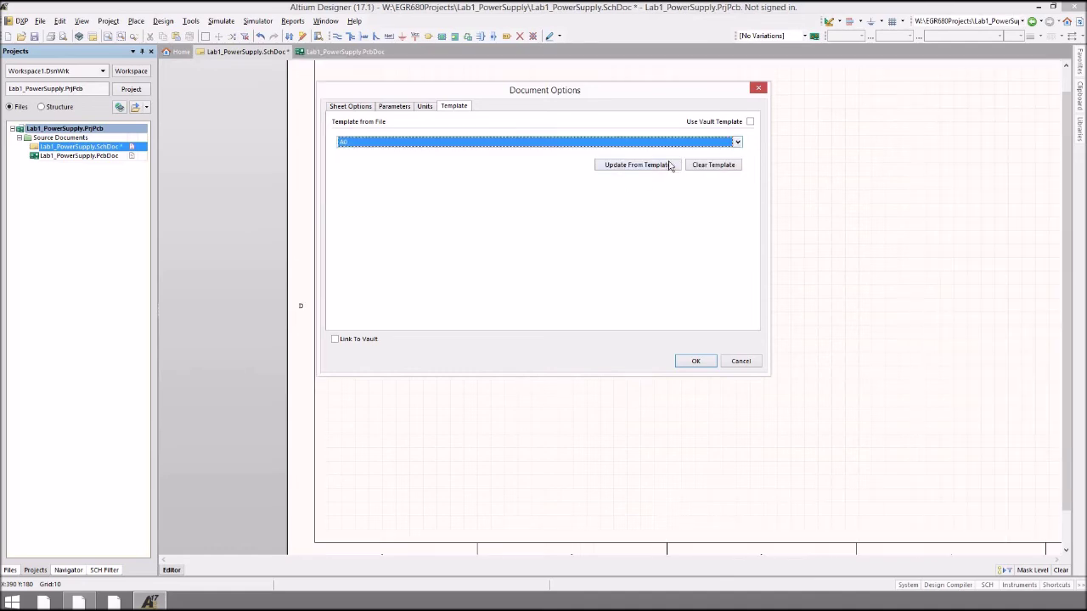
click(713, 143)
click(646, 177)
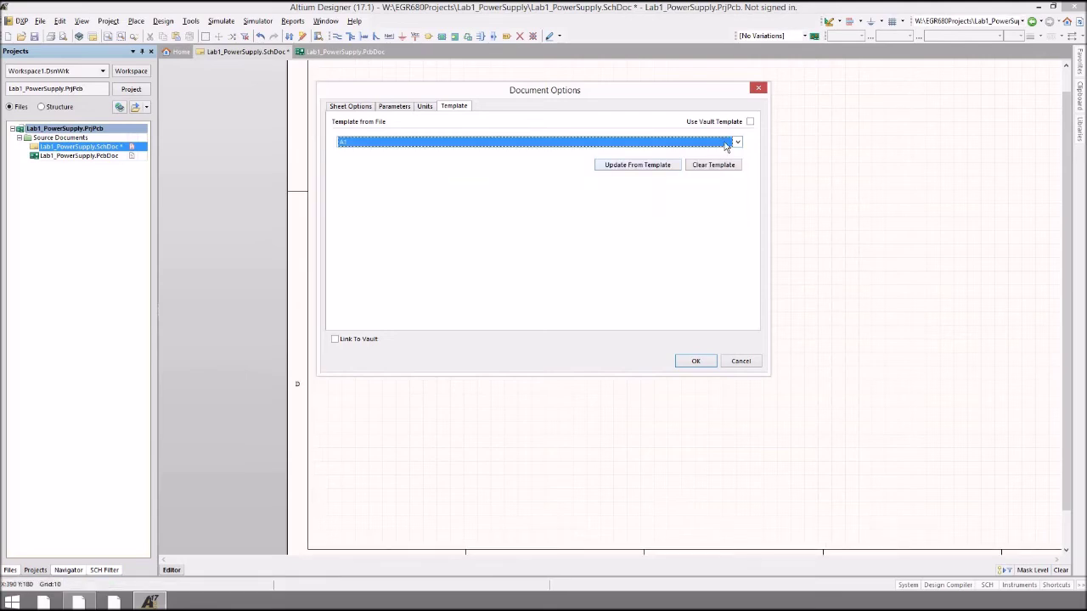
click(731, 143)
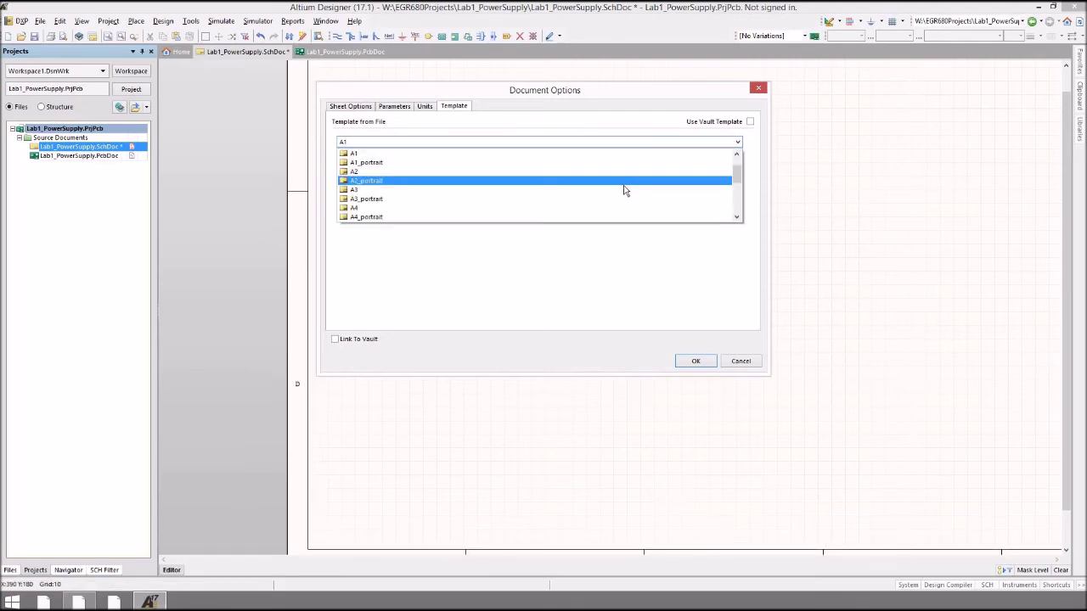
scroll(624, 188, down, 1)
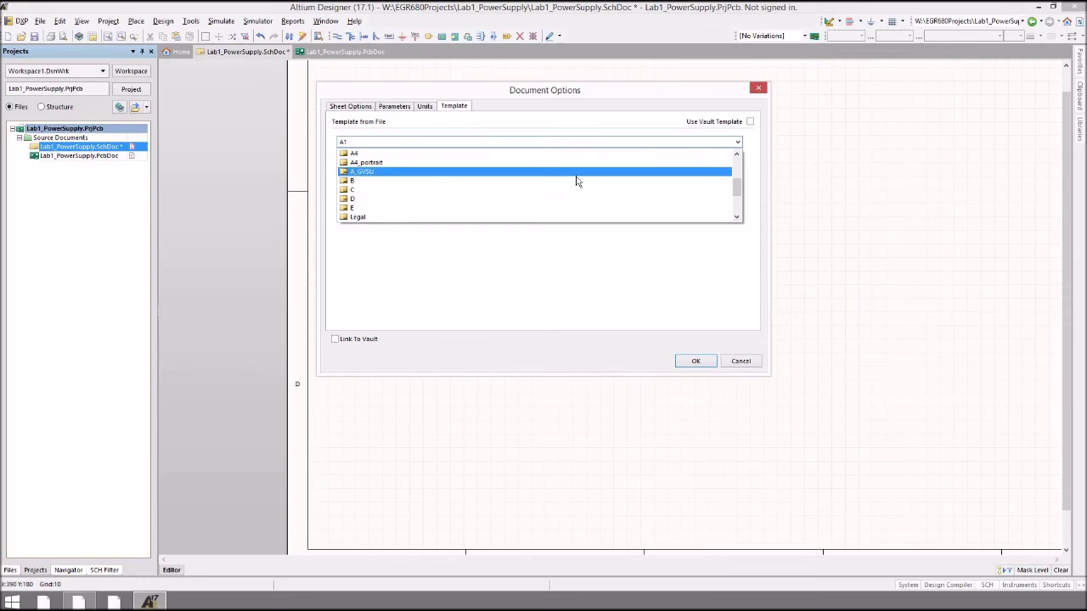
scroll(577, 186, down, 2)
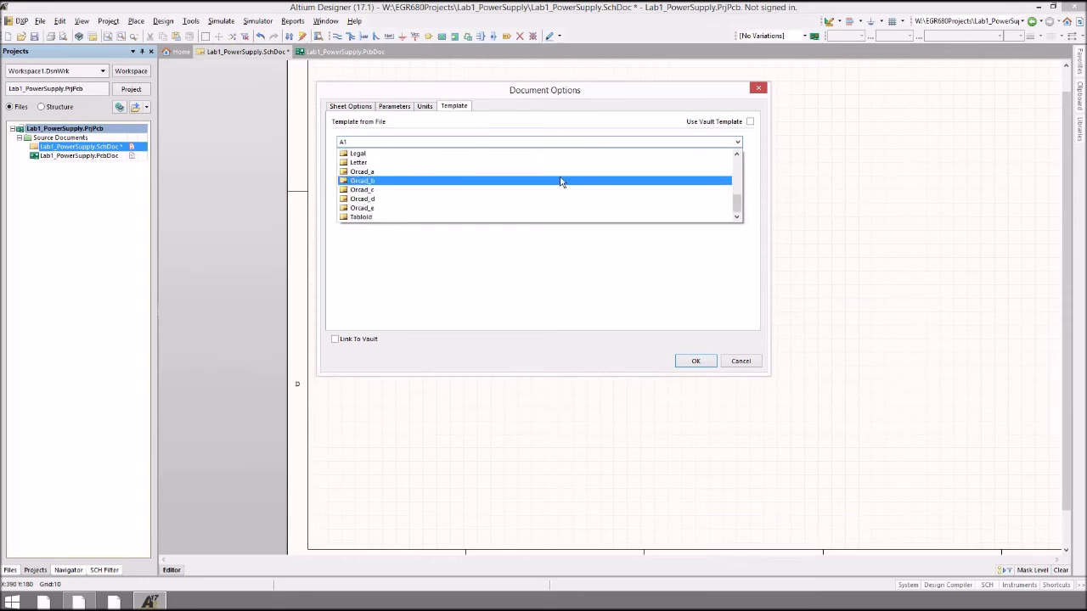
click(556, 172)
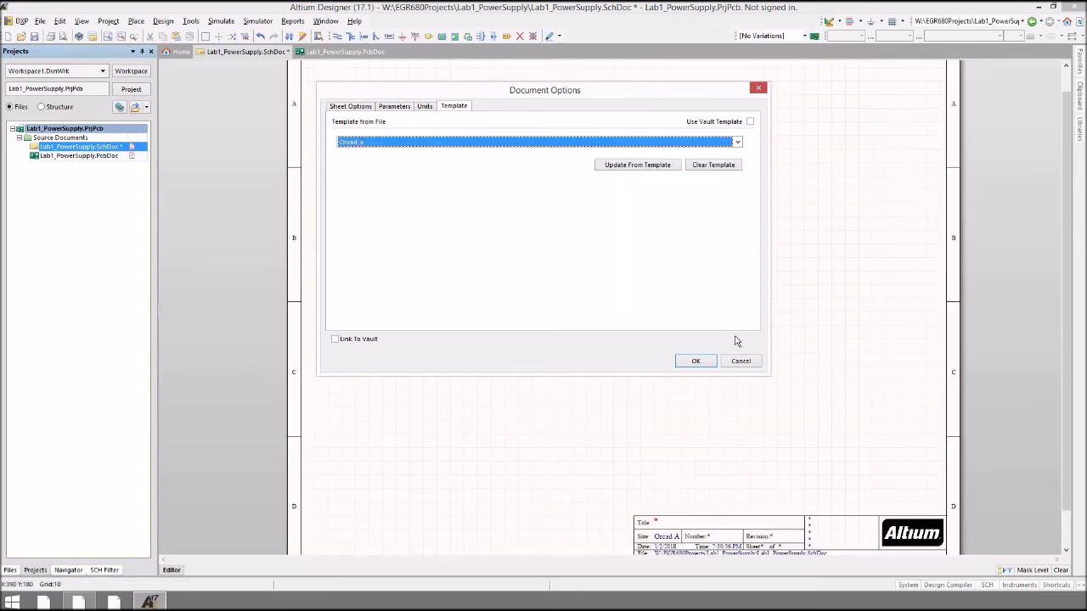
Try the Tabloid template on the schematic sheet and inspect its size and title block
click(738, 141)
click(623, 217)
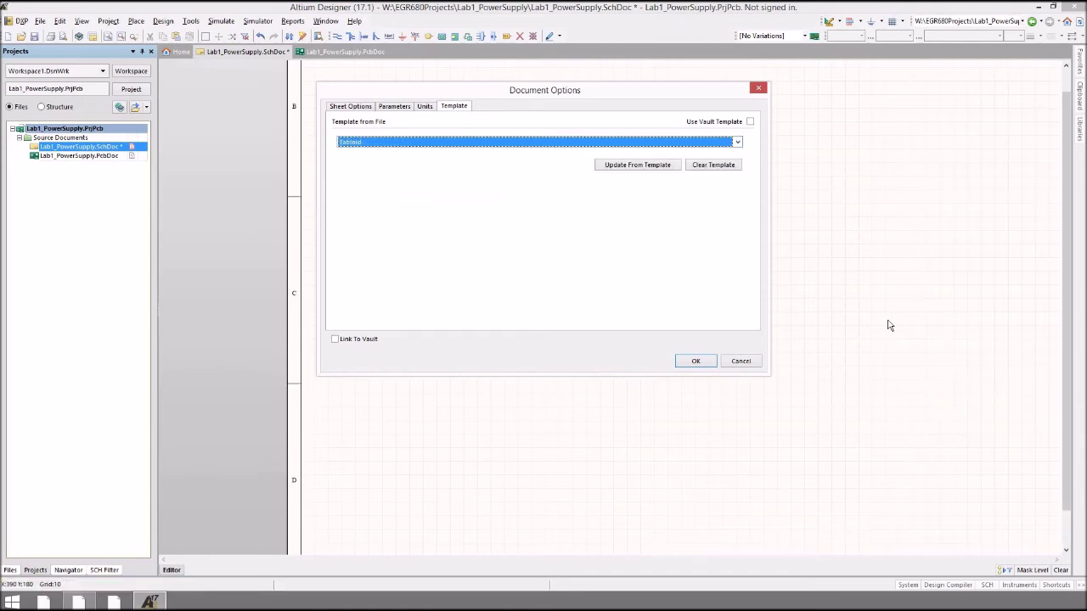
click(702, 364)
ctrl+scroll(830, 355, down, 3)
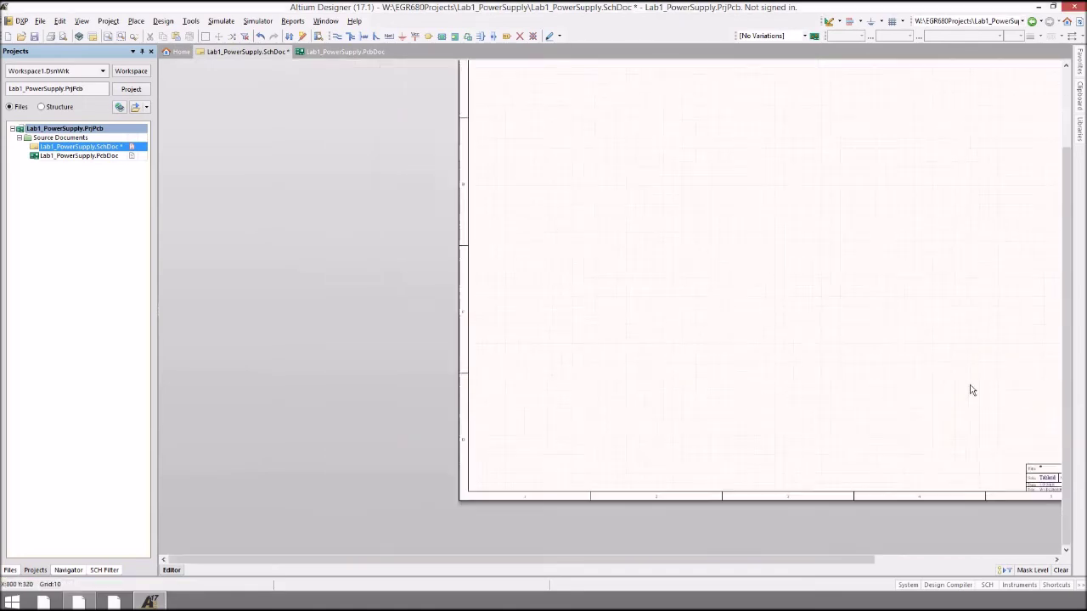
ctrl+scroll(998, 400, down, 1)
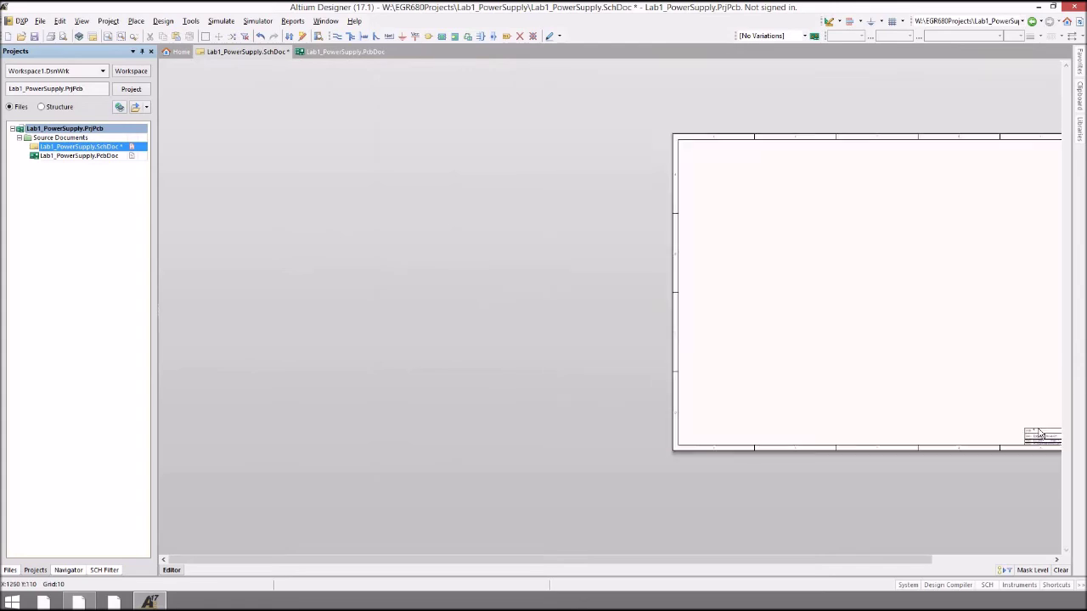
ctrl+scroll(998, 400, up, 3)
ctrl+scroll(726, 380, down, 3)
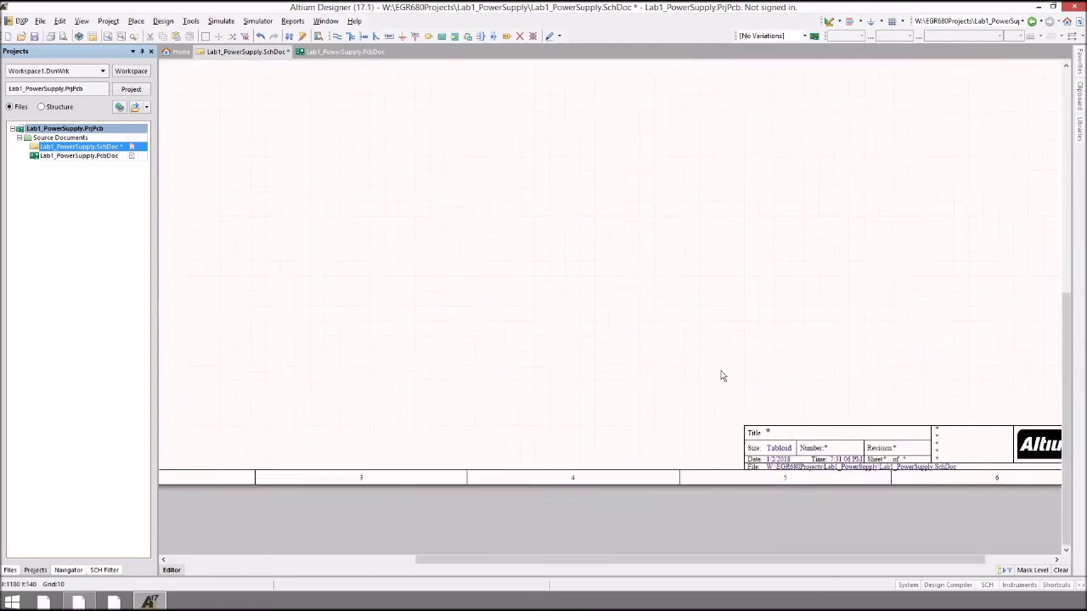
ctrl+scroll(512, 237, down, 3)
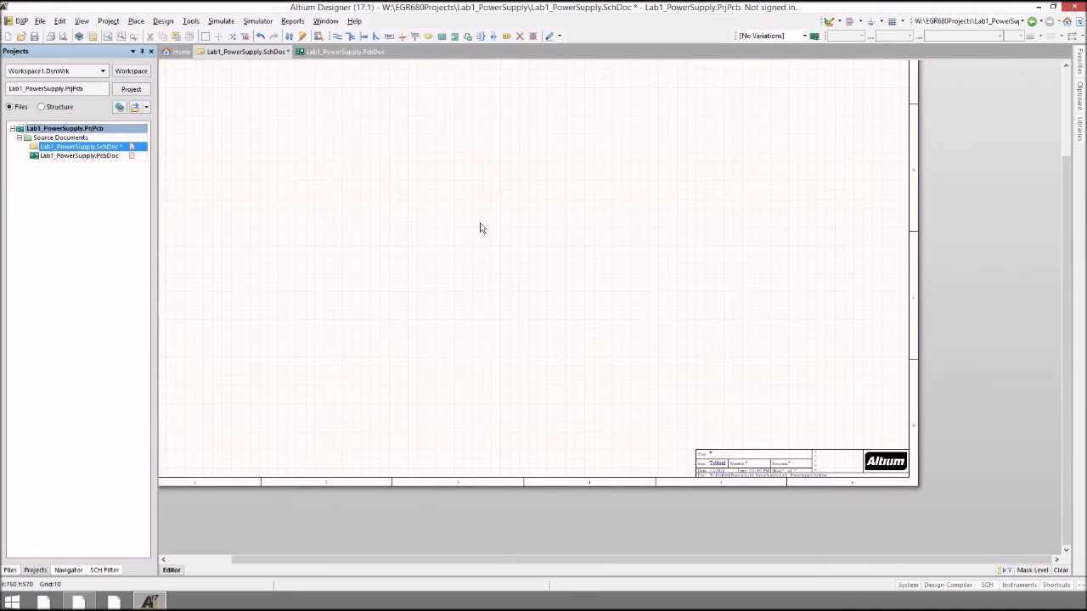
ctrl+scroll(461, 164, up, 1)
Apply the A template to the schematic sheet through the document options
right_click(461, 160)
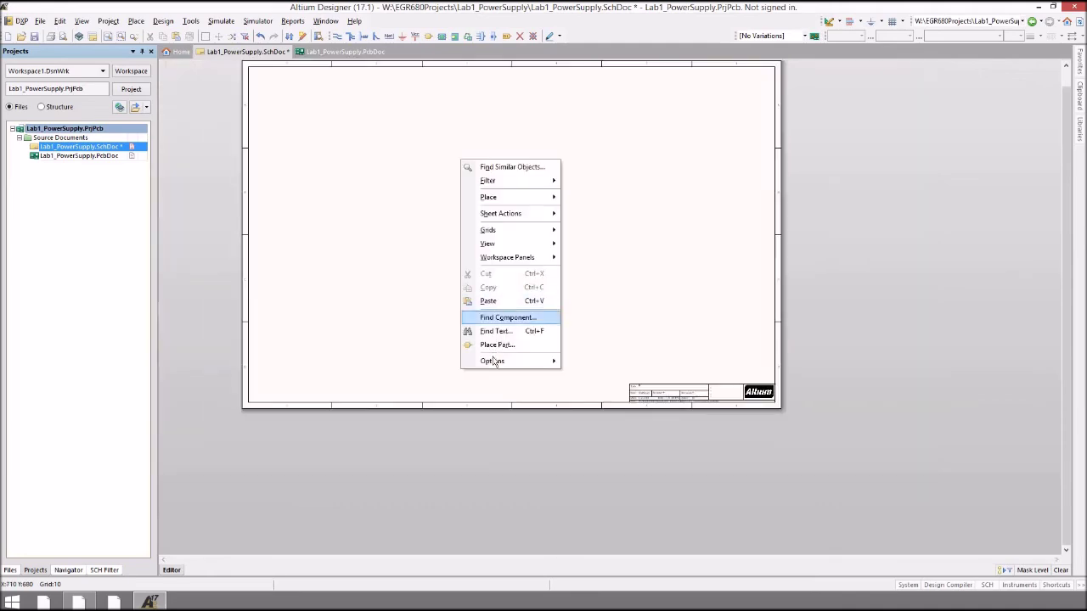
mouse_move(535, 361)
click(598, 360)
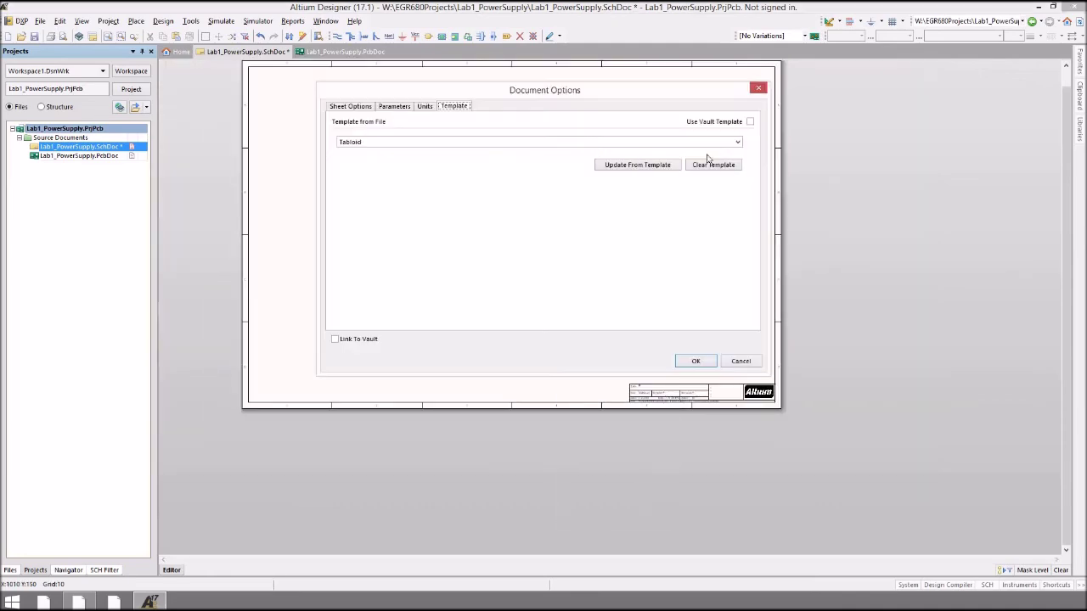
click(738, 143)
scroll(546, 162, up, 5)
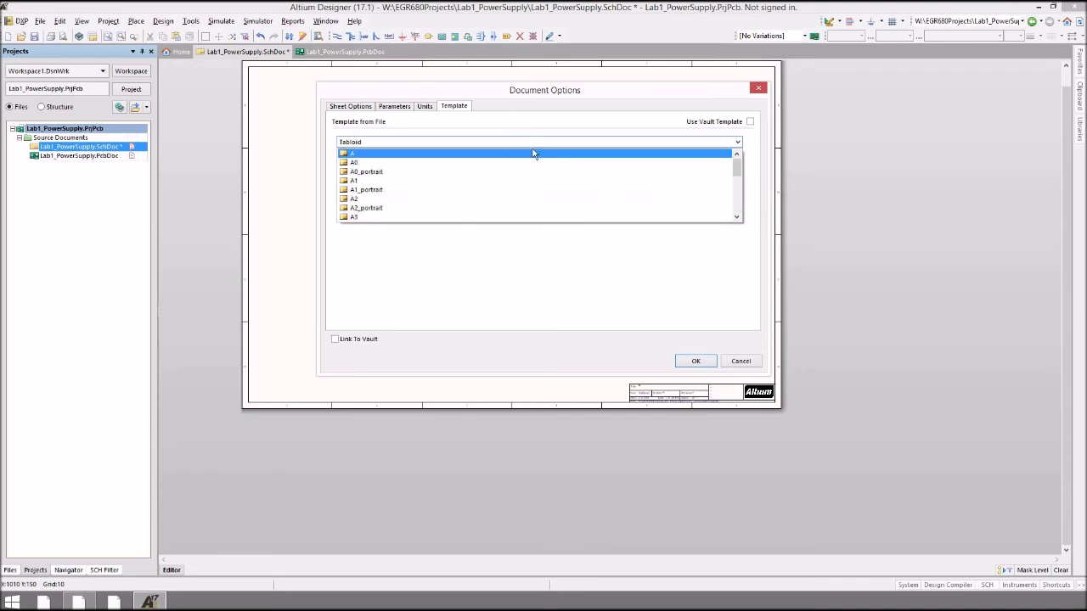
click(532, 153)
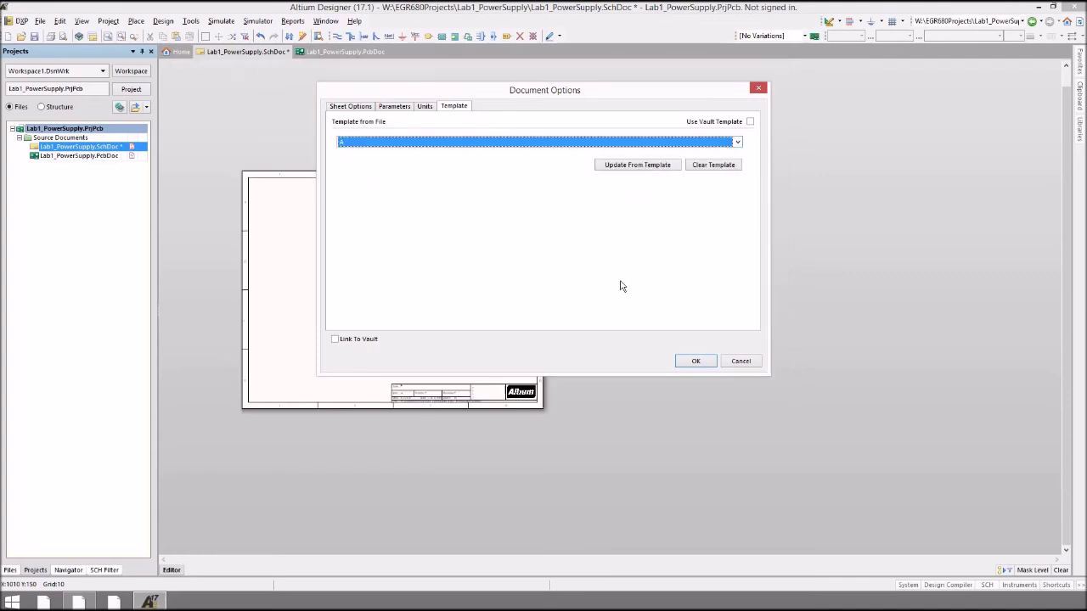
click(692, 362)
ctrl+scroll(406, 413, up, 3)
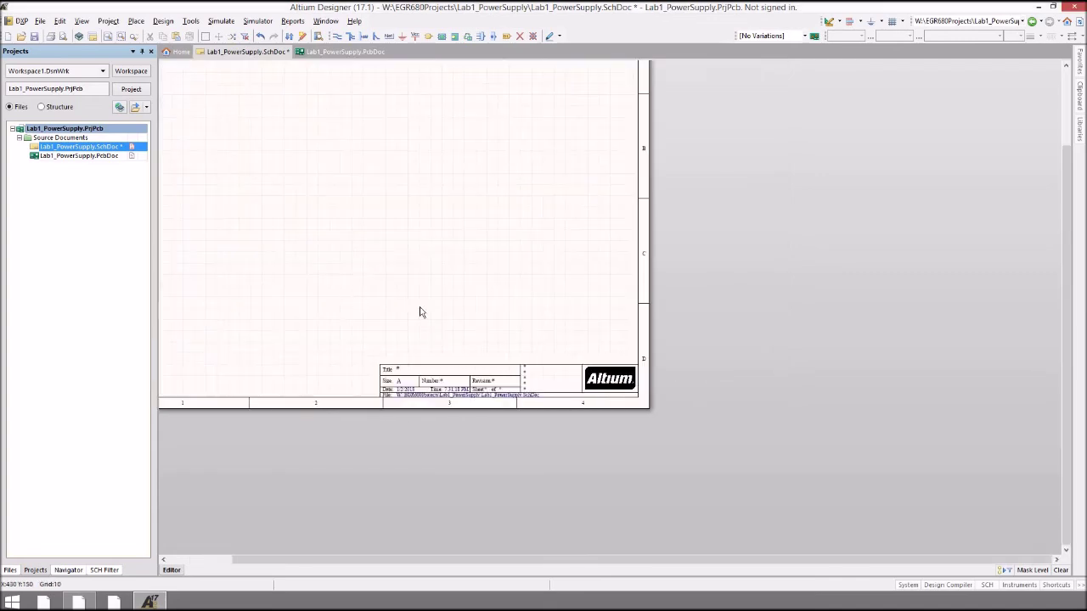
right_drag(330, 265, 493, 300)
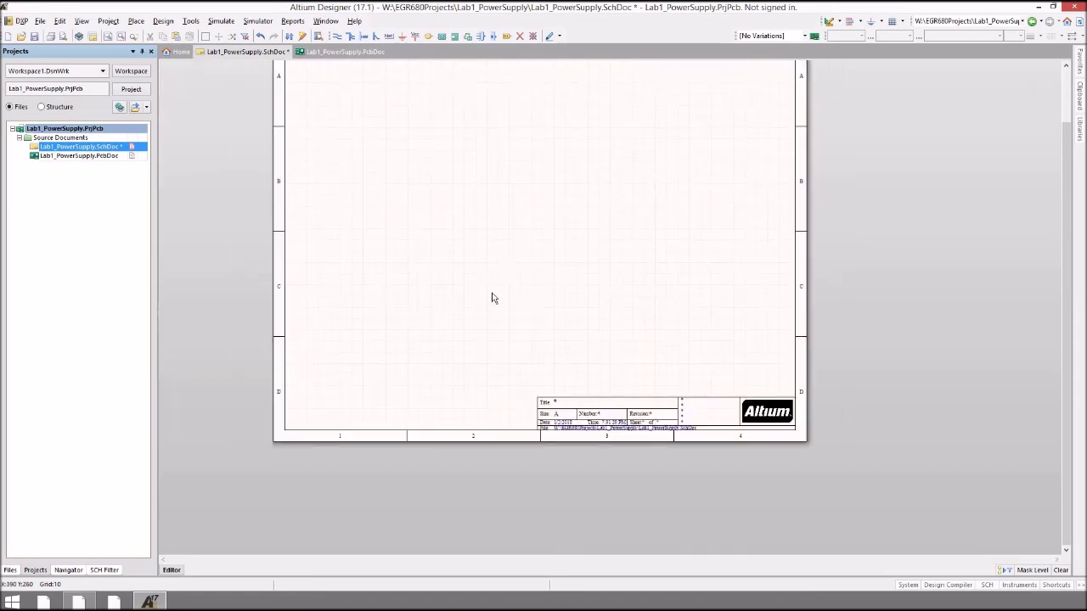
ctrl+scroll(496, 280, down, 2)
Open the schematic's document parameters and set the Title to "EGR680 Lab1 Power Supply"
right_click(503, 256)
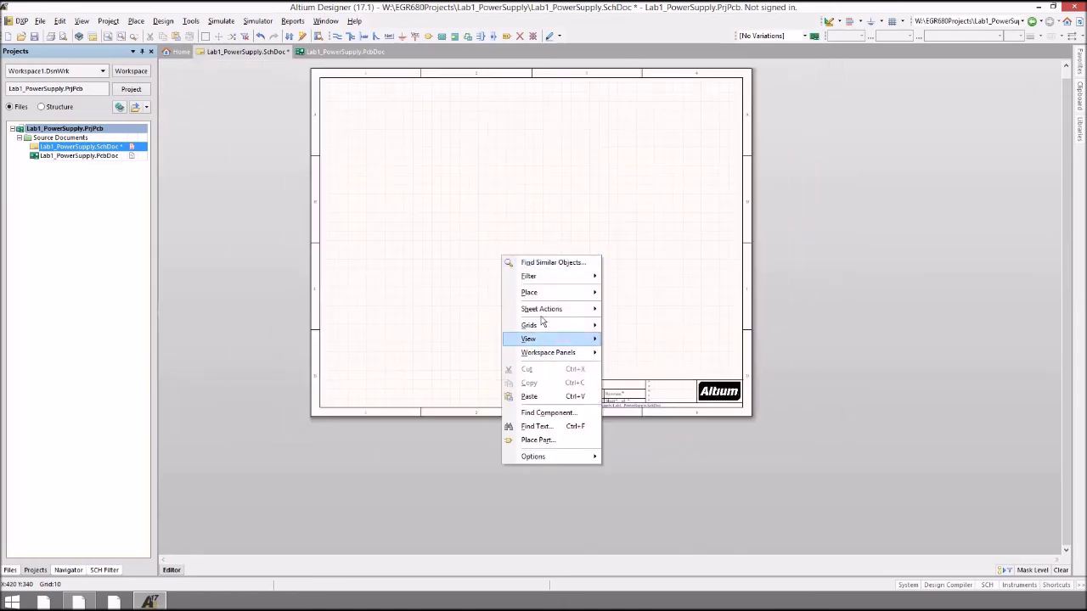
mouse_move(559, 457)
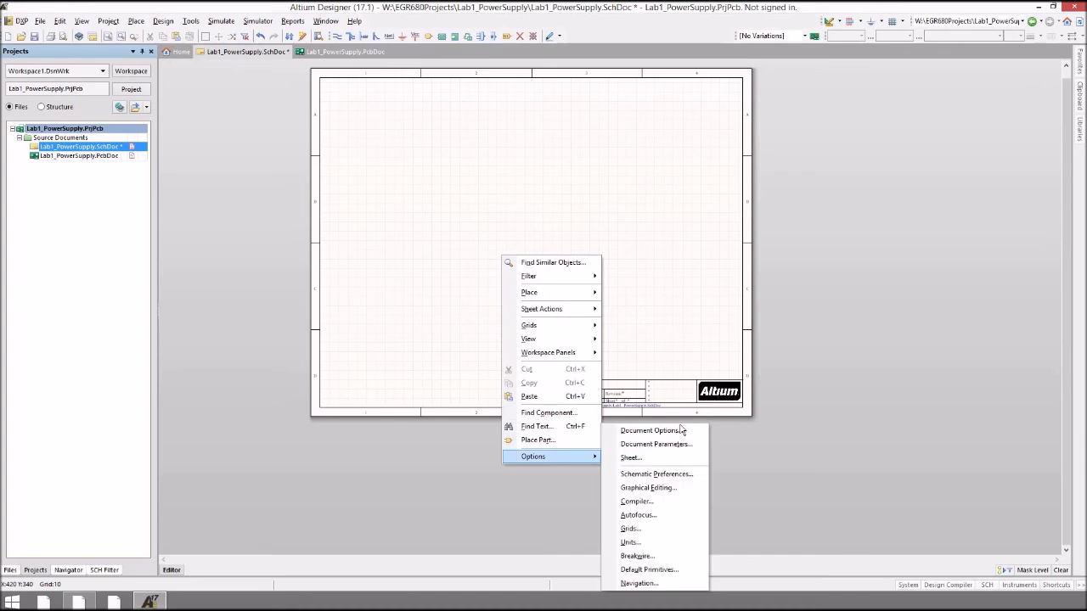
click(652, 431)
click(395, 106)
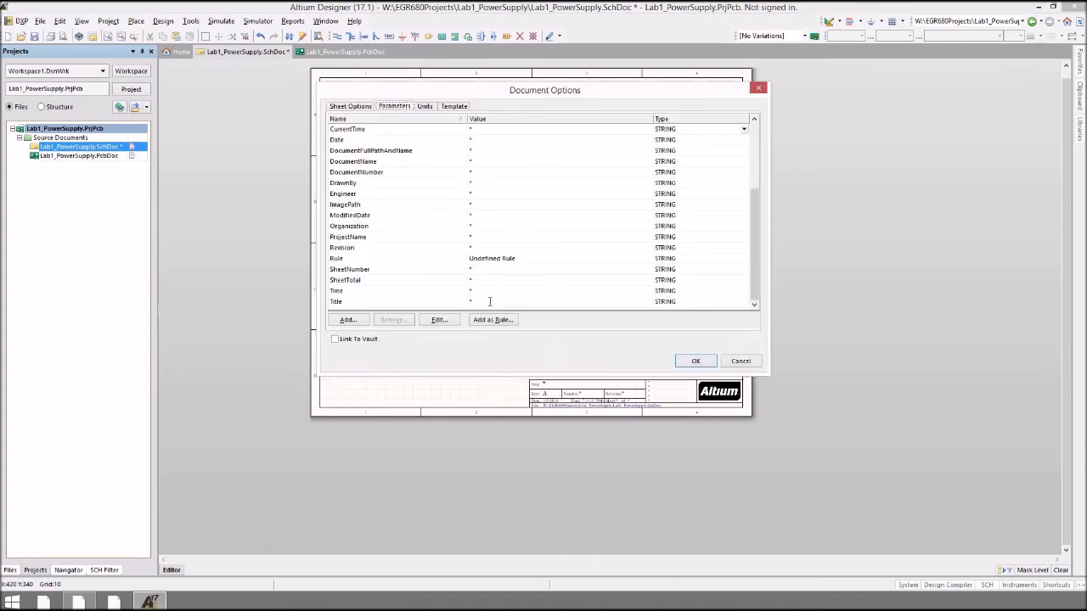
click(489, 301)
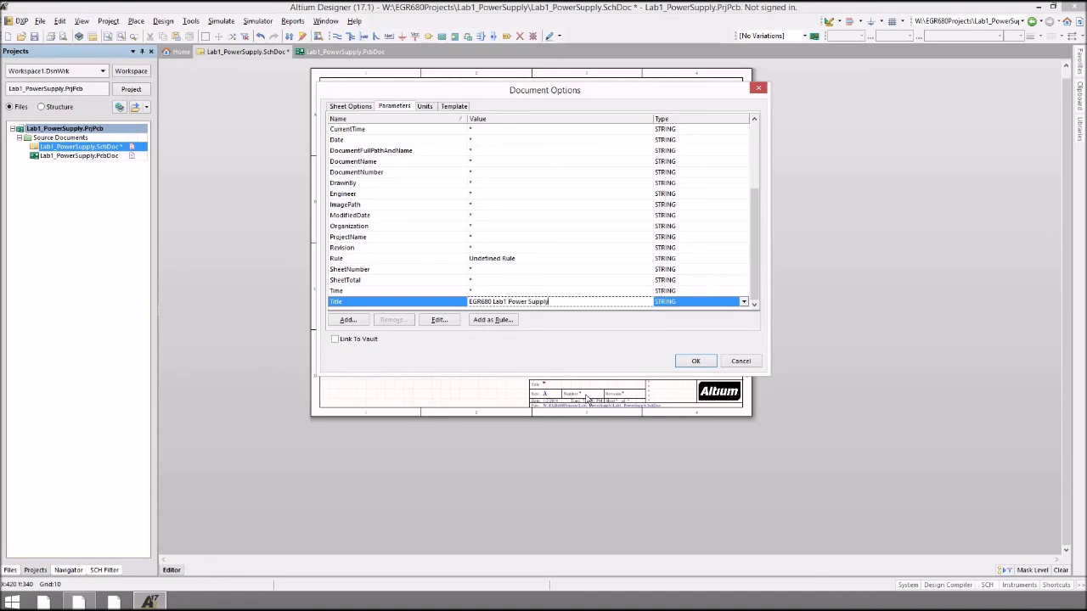
Set the DocumentNumber and Revision parameters to 0, apply them and check the title block
click(476, 171)
text(0)
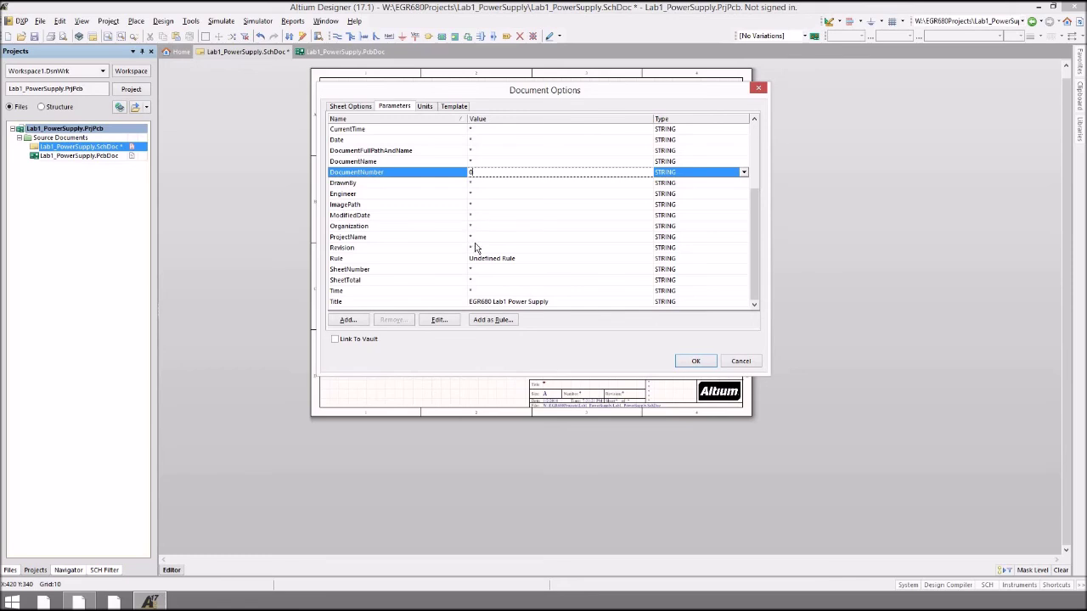
click(480, 246)
text(0)
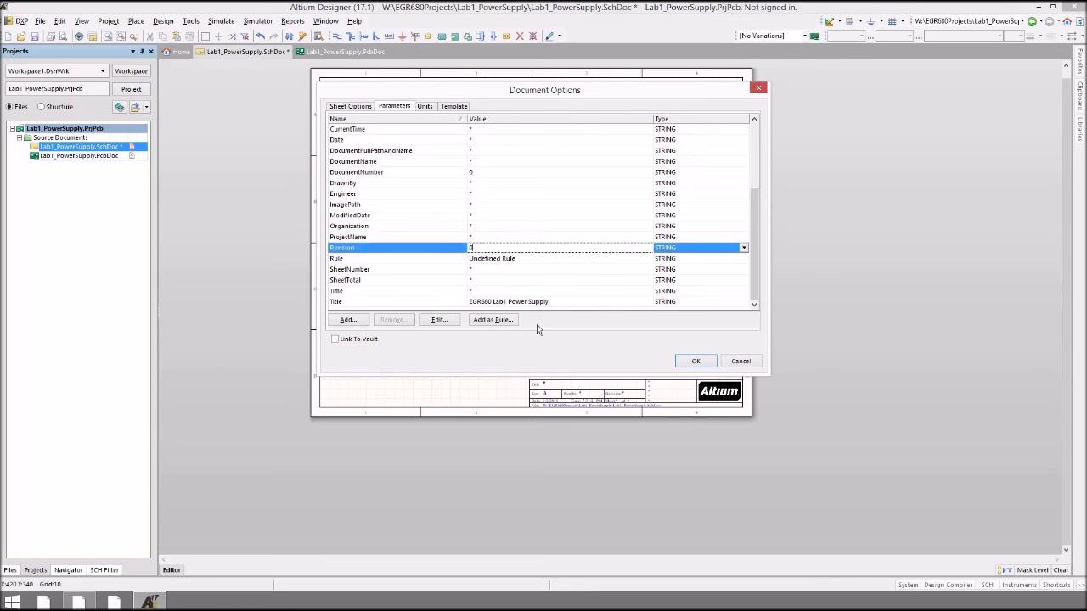
click(696, 364)
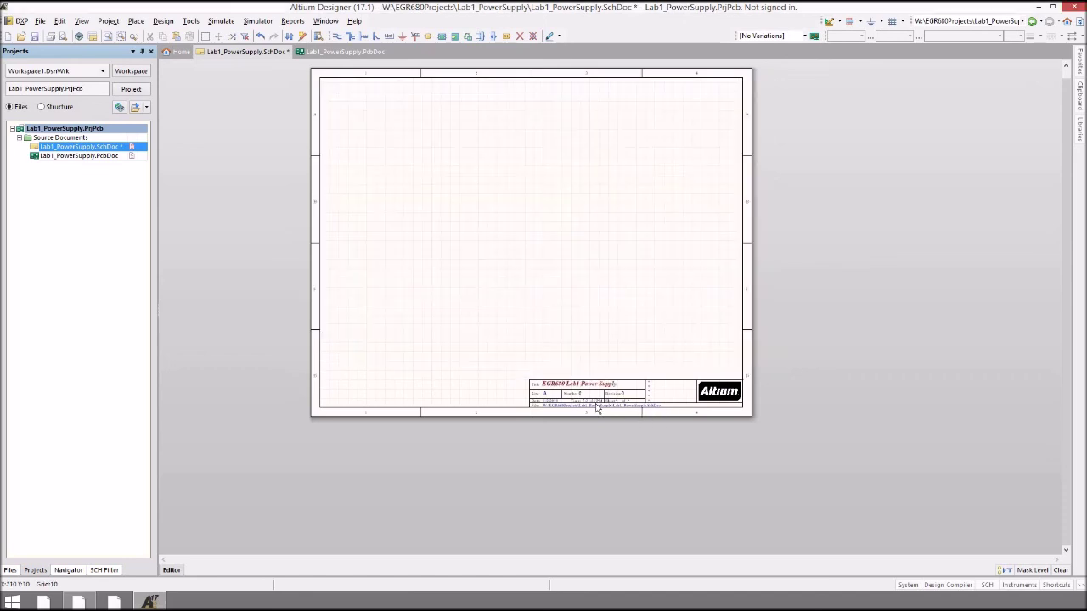
ctrl+scroll(602, 408, up, 3)
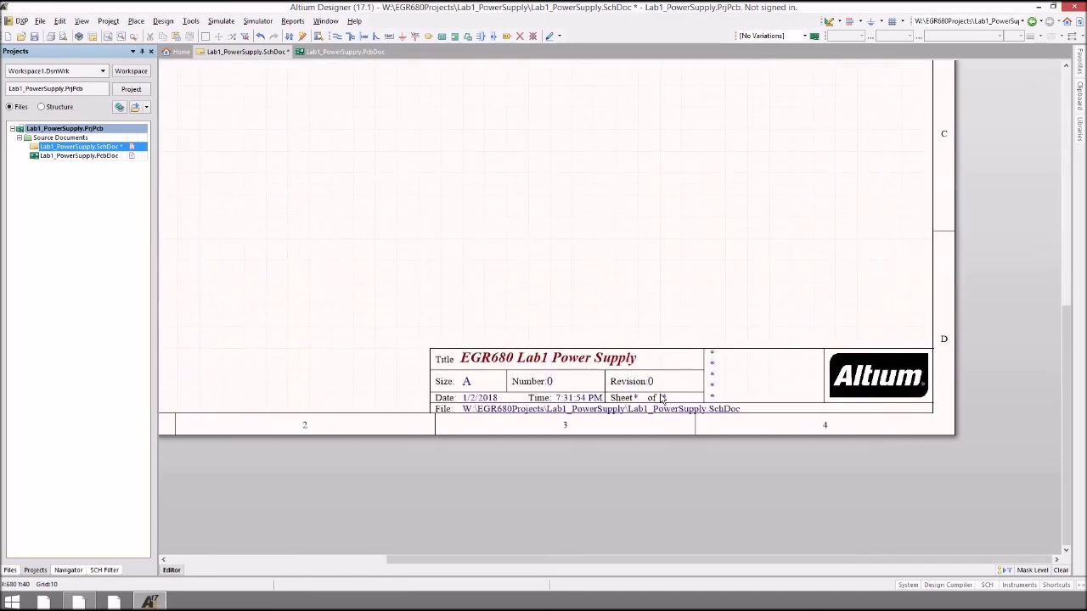
Set the schematic's SheetNumber and SheetTotal document parameters to 1 and apply them
ctrl+scroll(568, 252, down, 4)
right_click(553, 425)
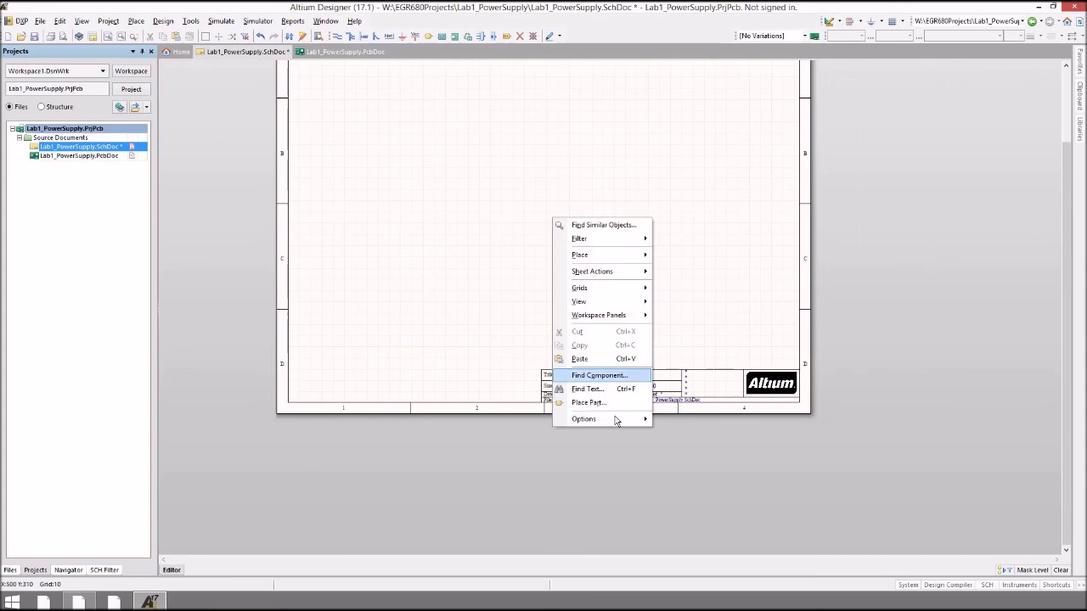
mouse_move(628, 419)
click(696, 432)
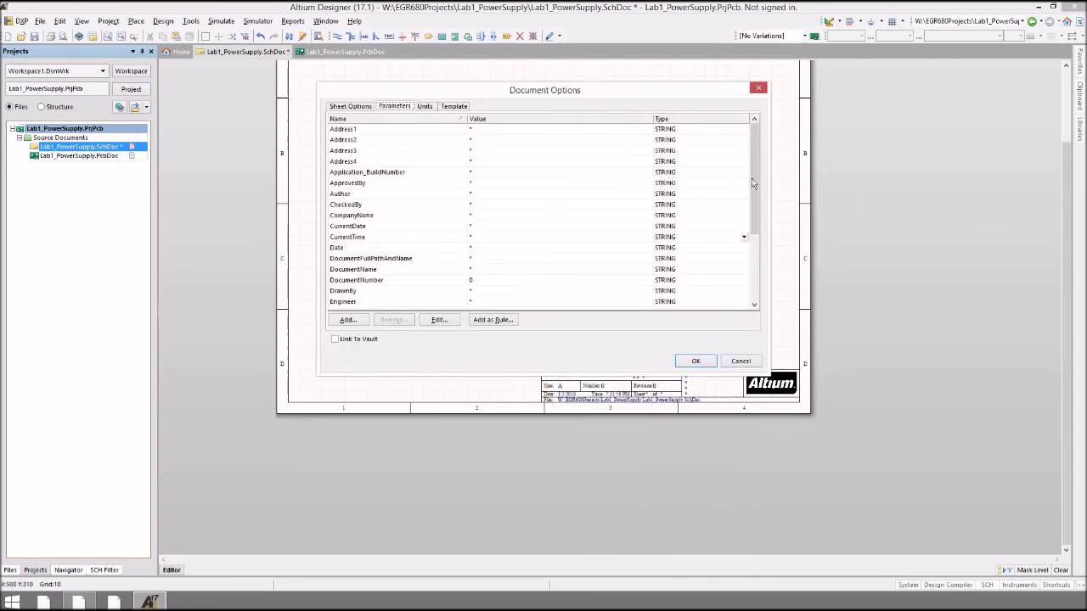
drag(755, 219, 480, 287)
click(480, 281)
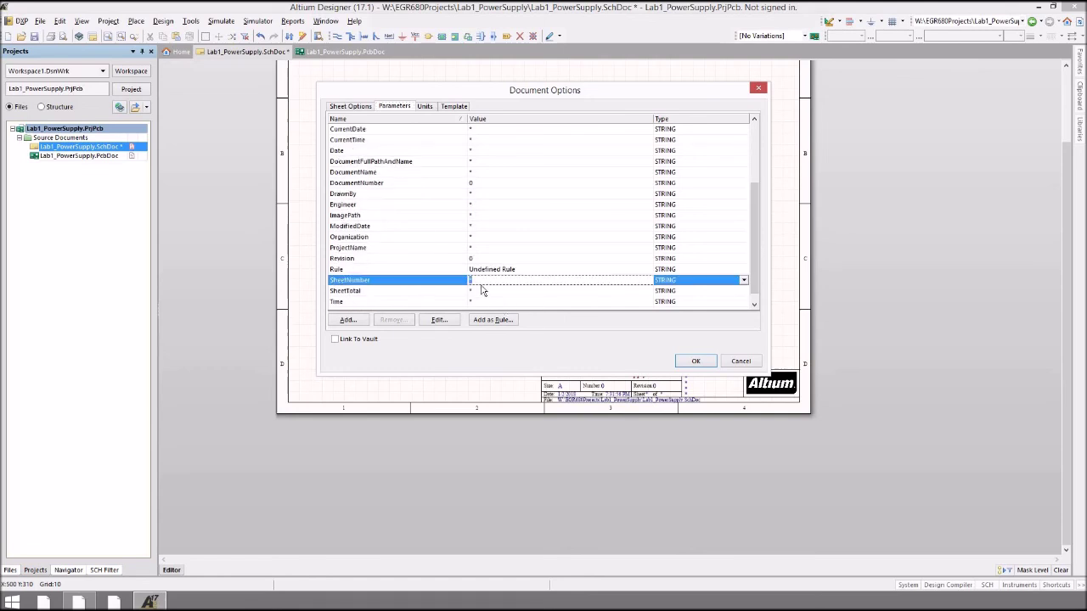
text(1)
key(Down)
text(1)
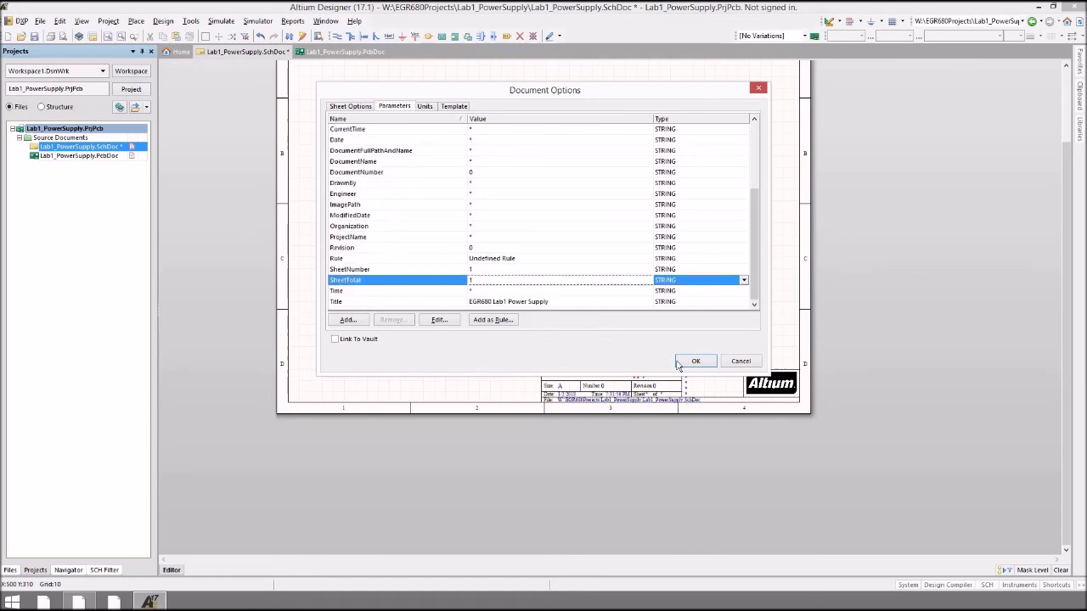
click(693, 362)
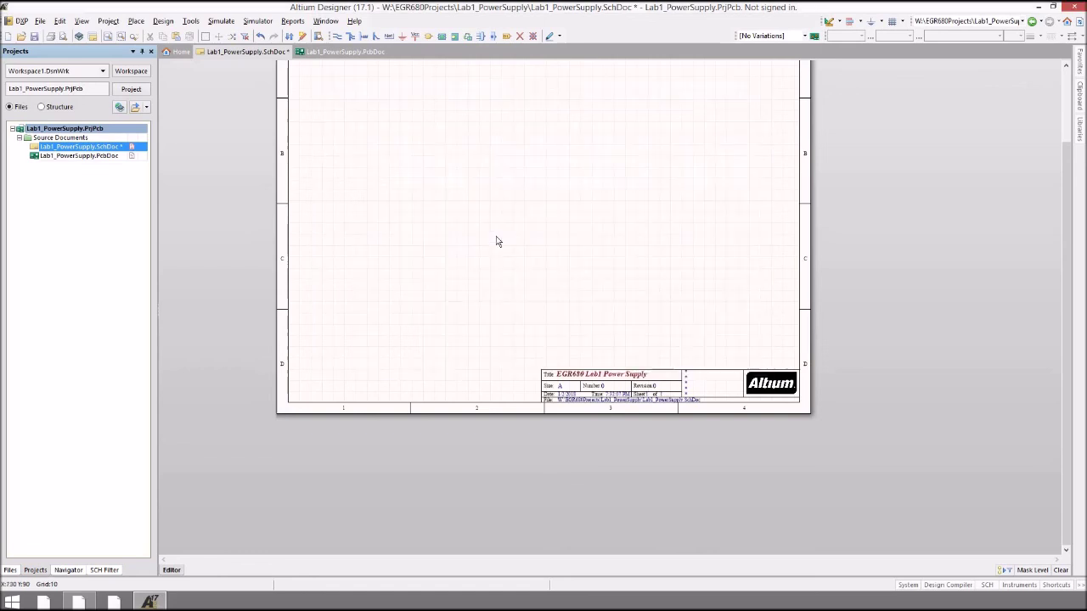
Save the schematic document with its completed title block
click(40, 20)
click(68, 163)
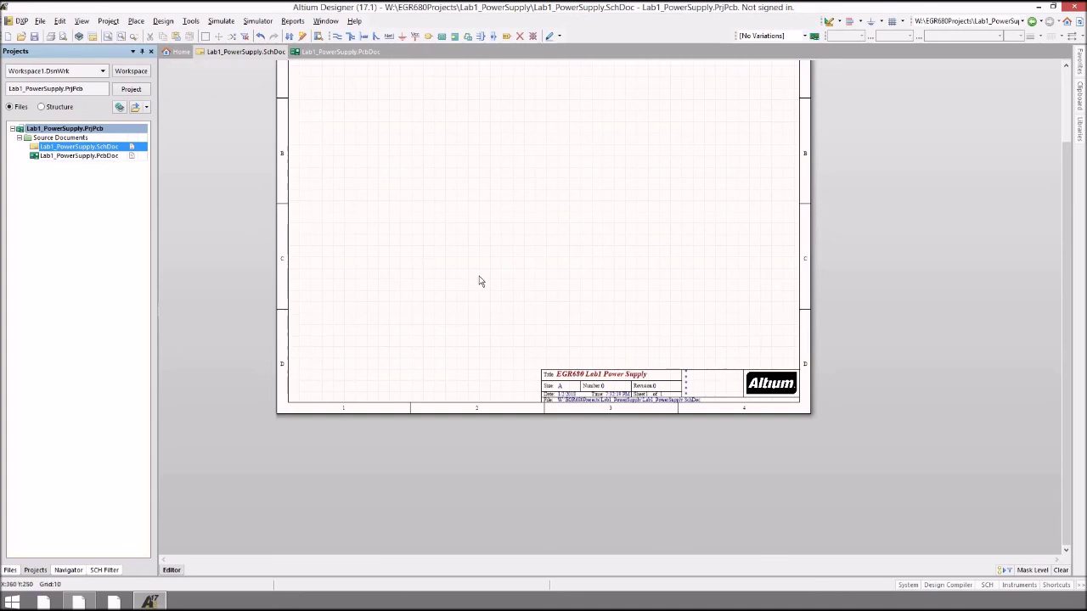
Display the SCH Filter options for the current schematic document
key(F12)
key(F12)
key(F12)
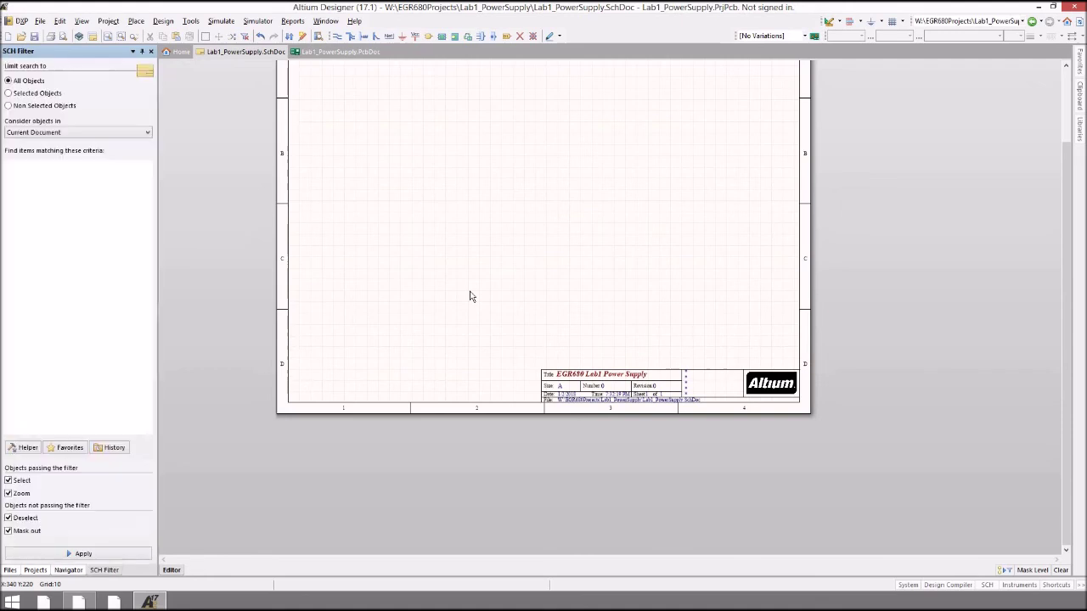